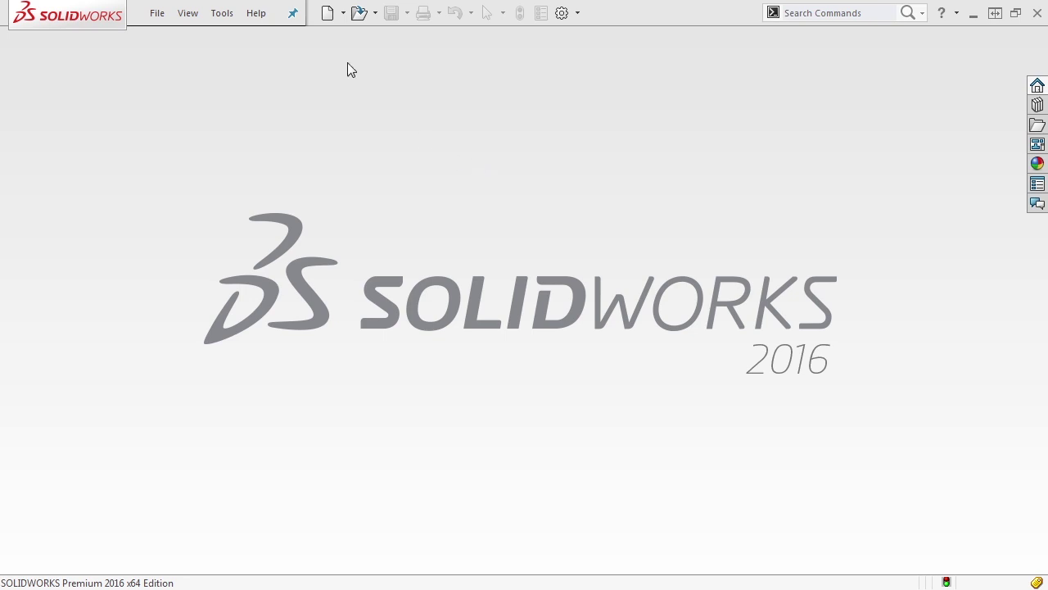
Create a new part document from the Part_mm template.
click(327, 14)
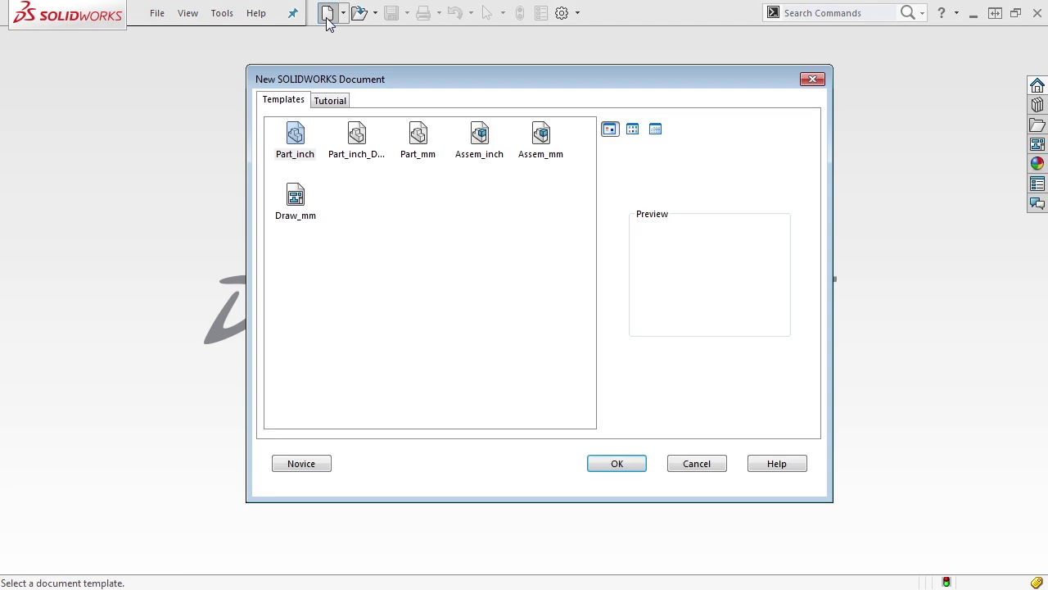
click(418, 137)
double_click(417, 137)
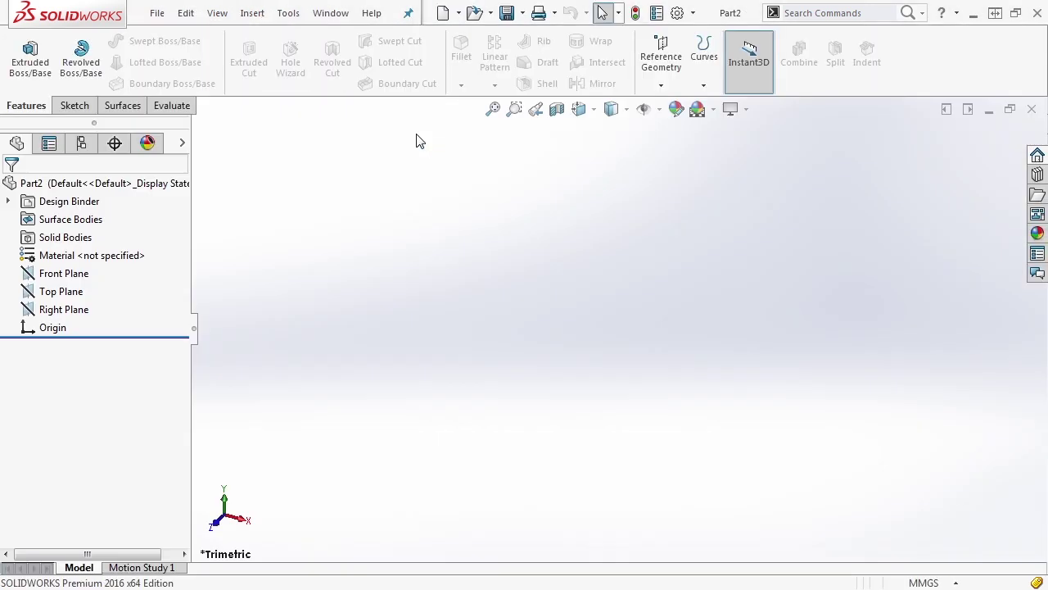
Sketch a centre rectangle on the Top Plane, centred on the origin.
click(51, 292)
click(47, 275)
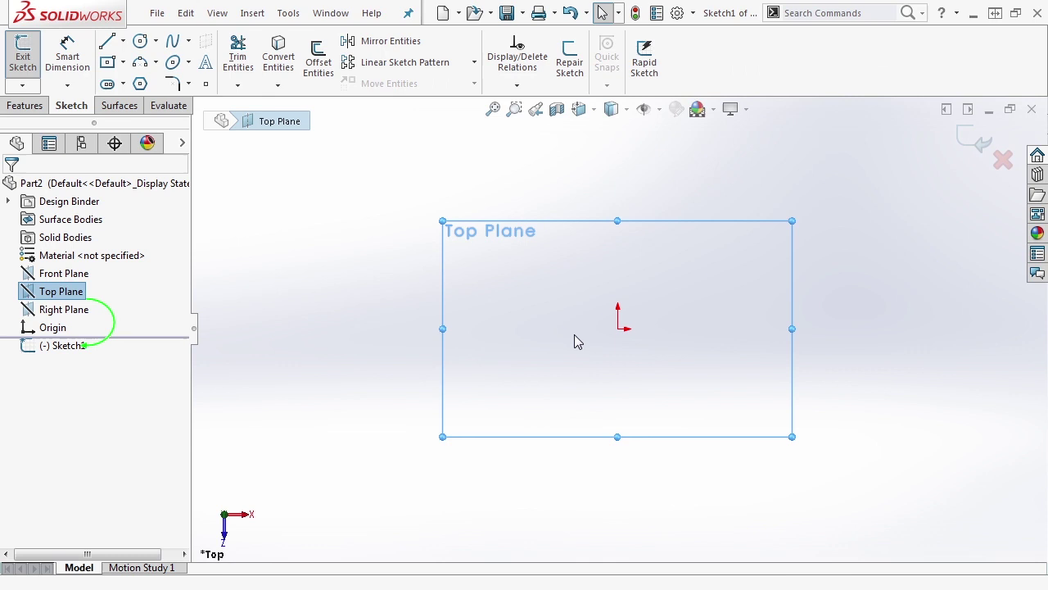
click(107, 62)
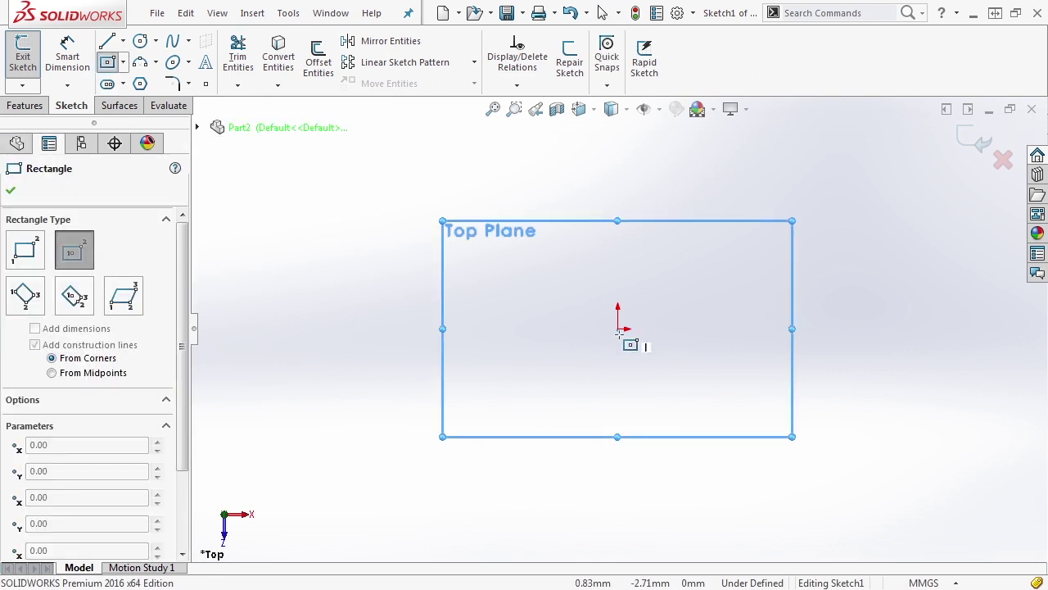
click(617, 328)
click(823, 436)
Dimension the rectangle's top edge to 200 and name the dimension Length.
click(67, 58)
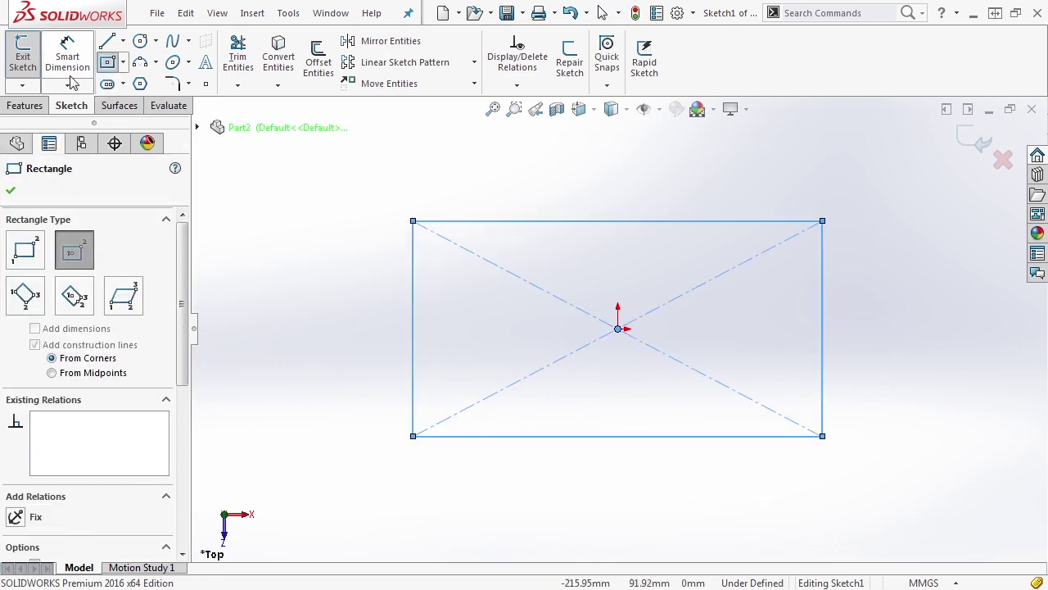
click(572, 221)
click(573, 190)
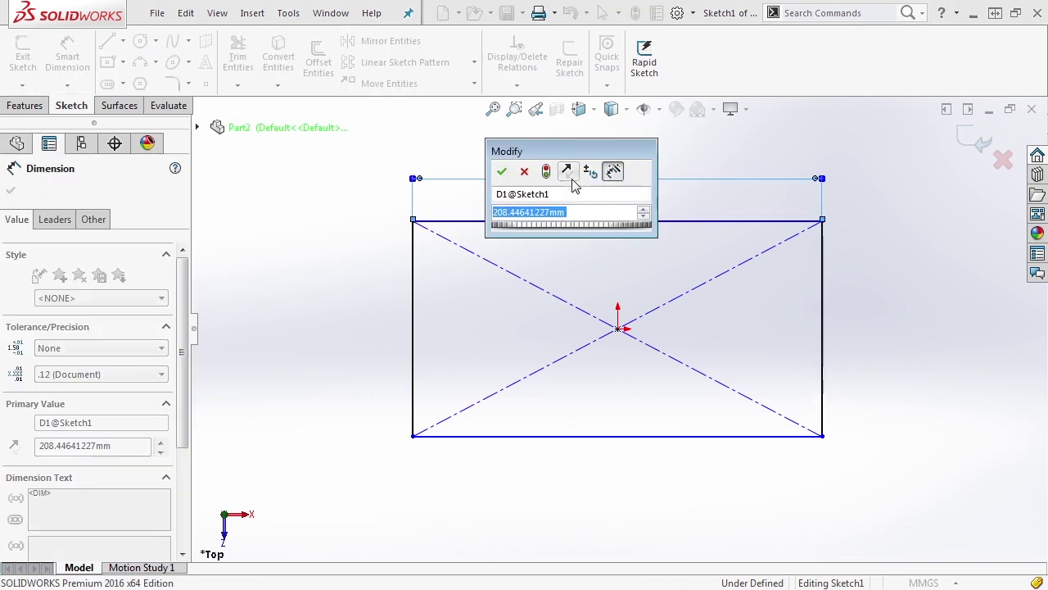
text(200)
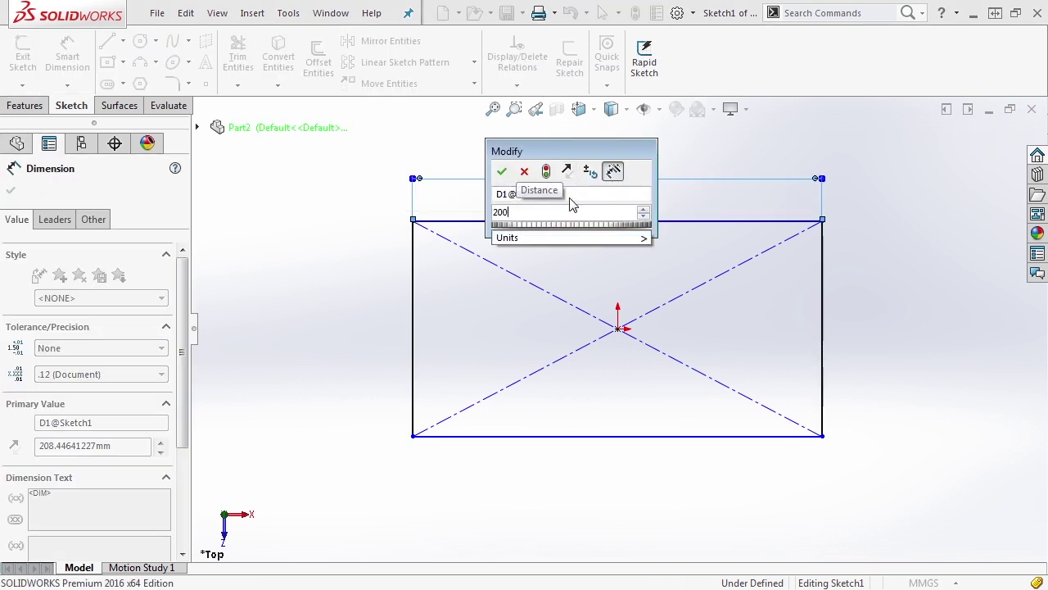
click(578, 195)
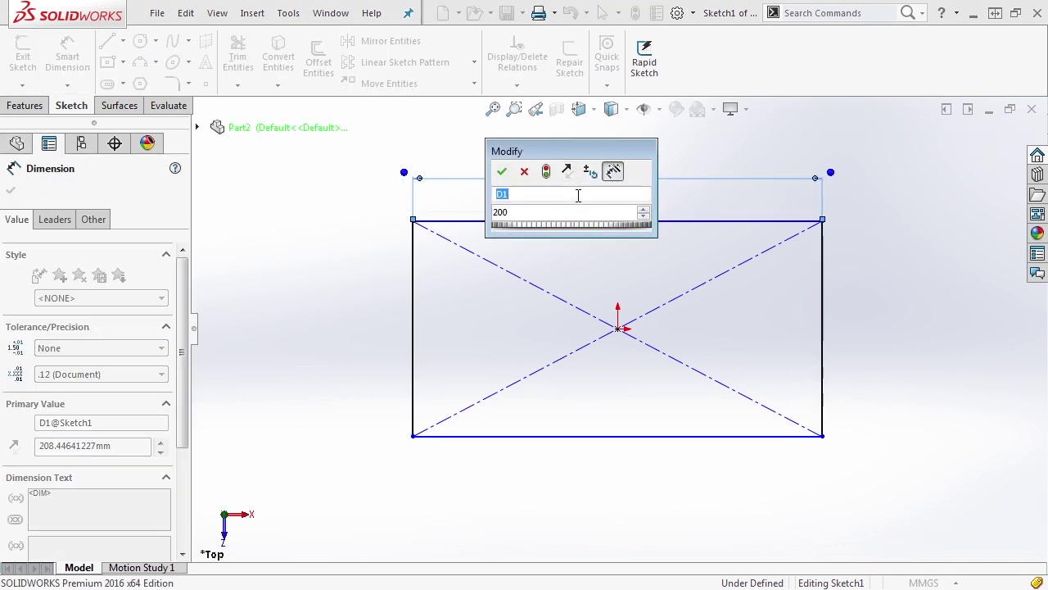
text(Length)
key(Tab)
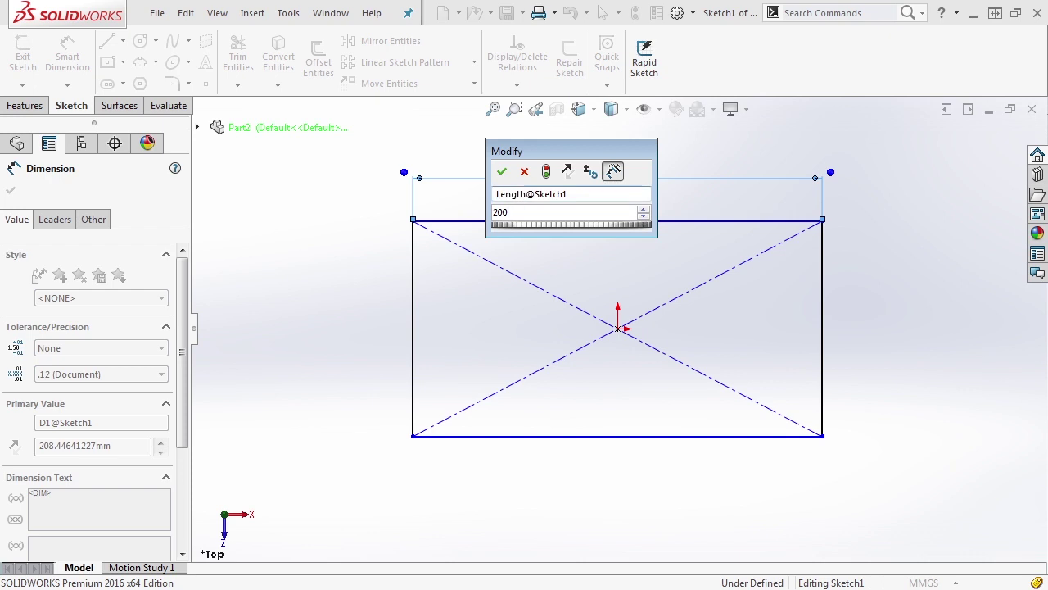
click(502, 171)
Dimension the rectangle's left edge to 100 and name the dimension Width.
click(412, 270)
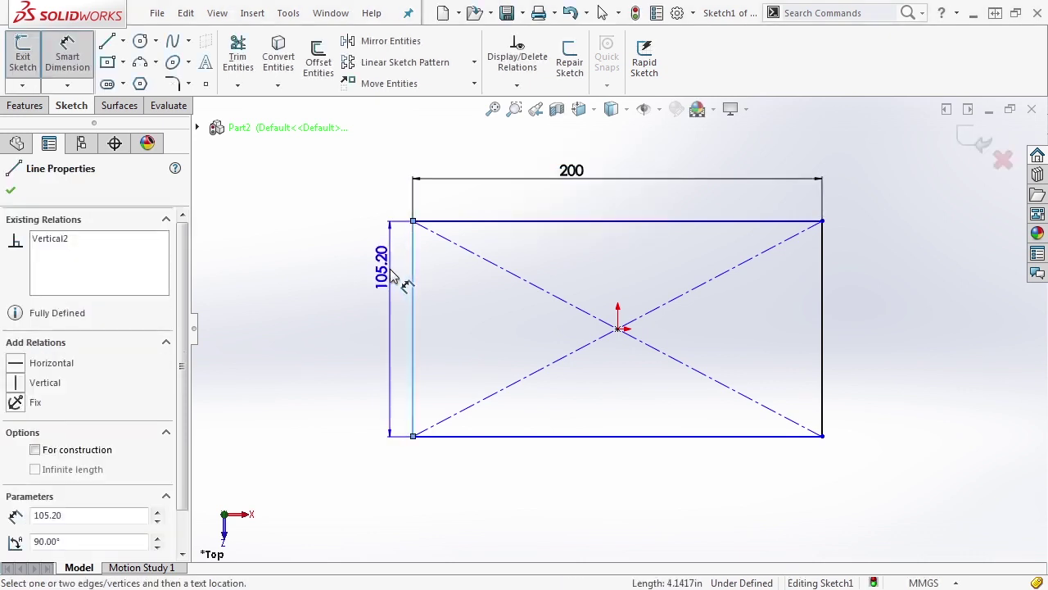
click(386, 293)
text(000)
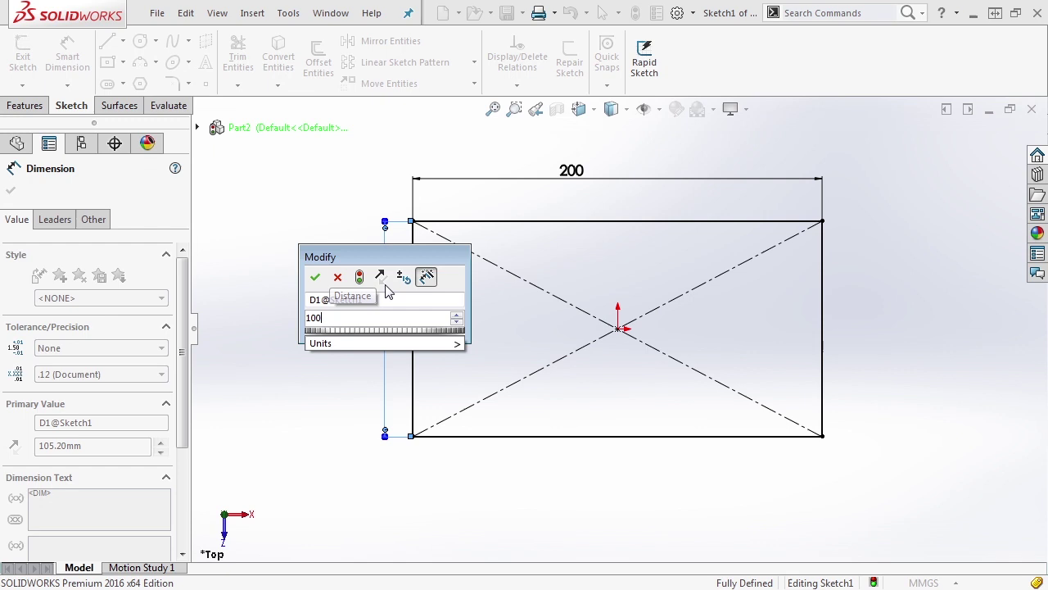
click(403, 302)
text(W)
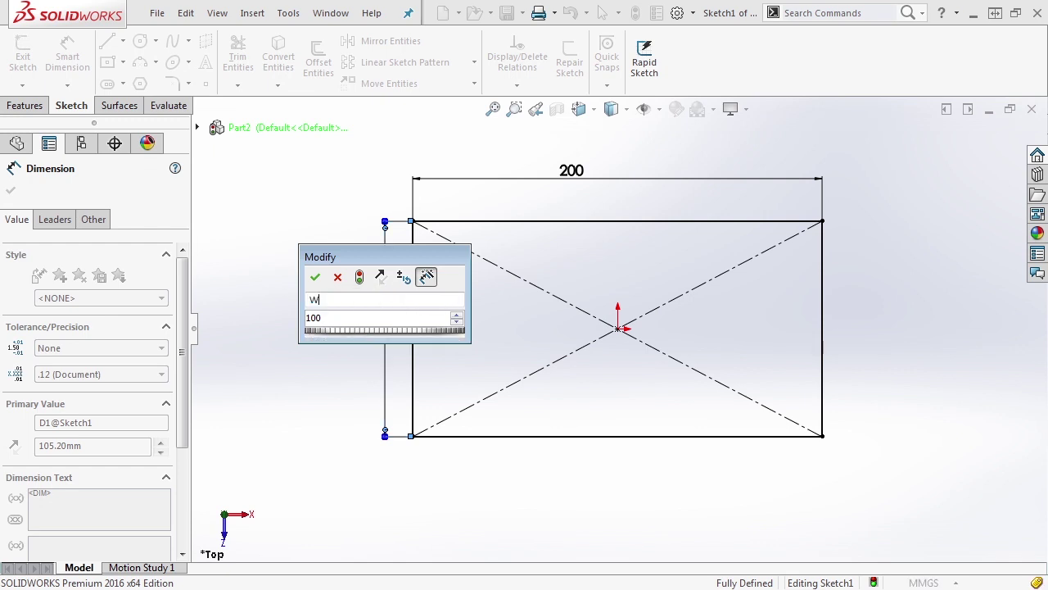
text(idth)
key(Tab)
click(315, 276)
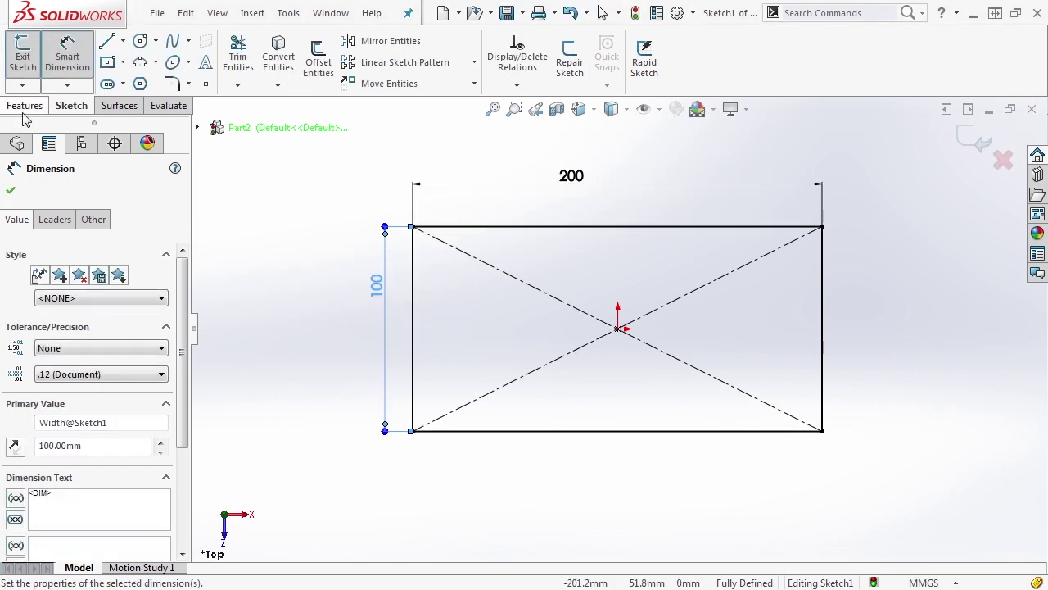
Extrude the rectangle sketch as a Blind boss 50 mm deep.
click(24, 72)
click(30, 69)
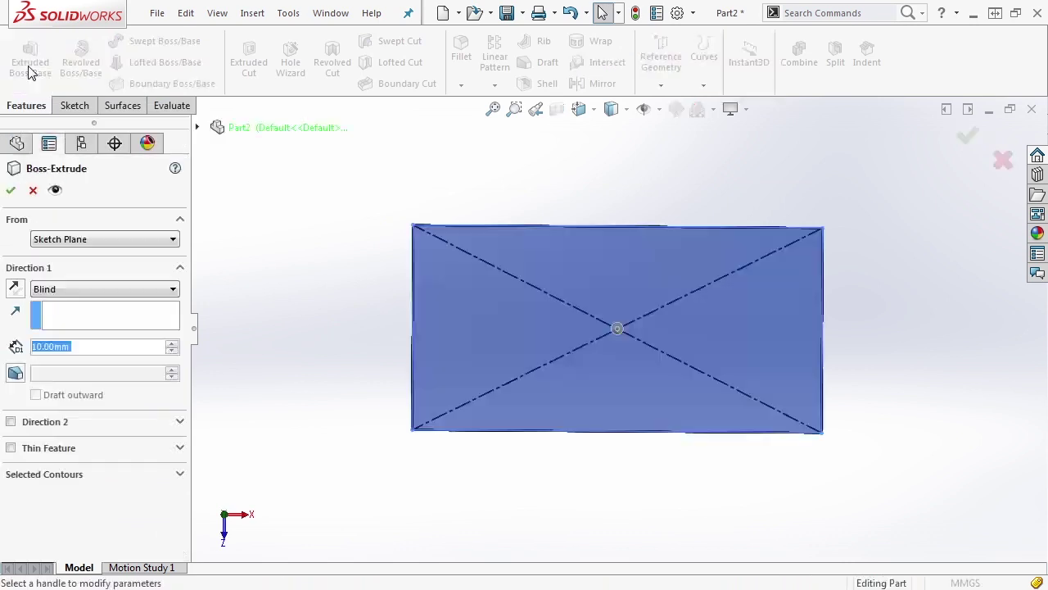
text(50)
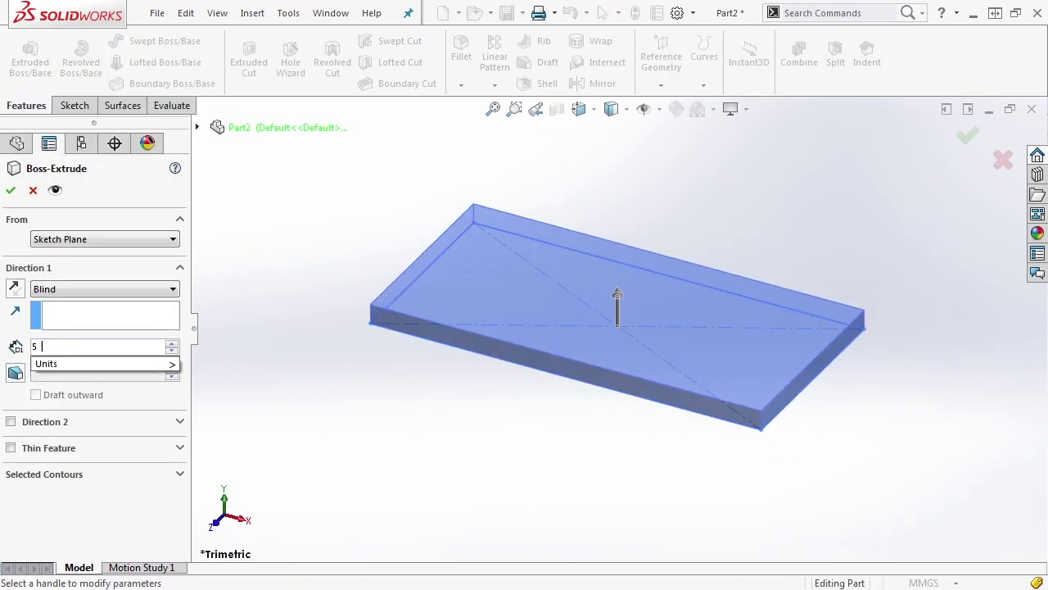
key(Return)
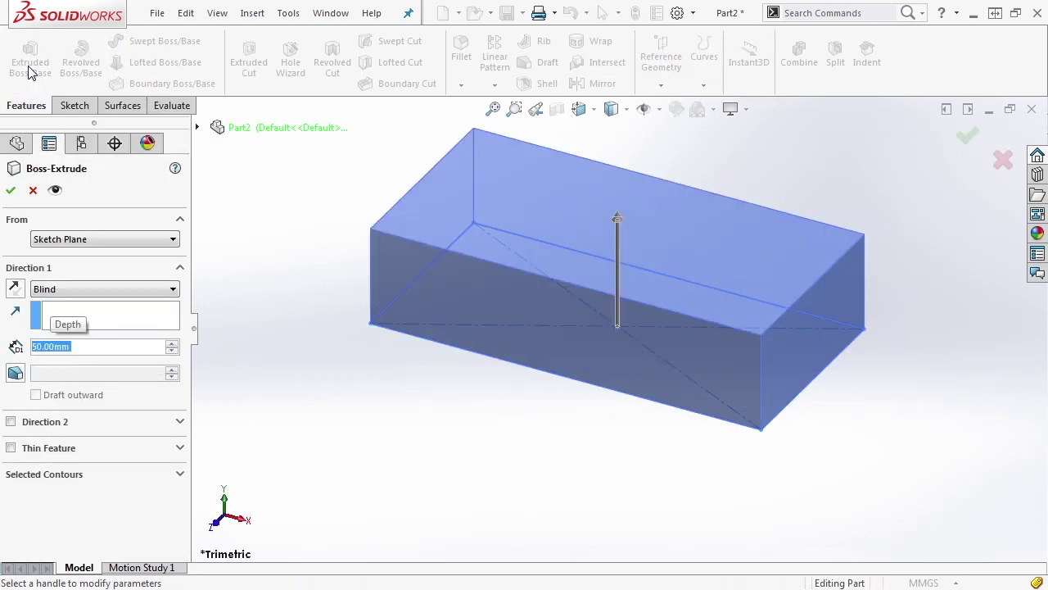
click(11, 190)
click(322, 294)
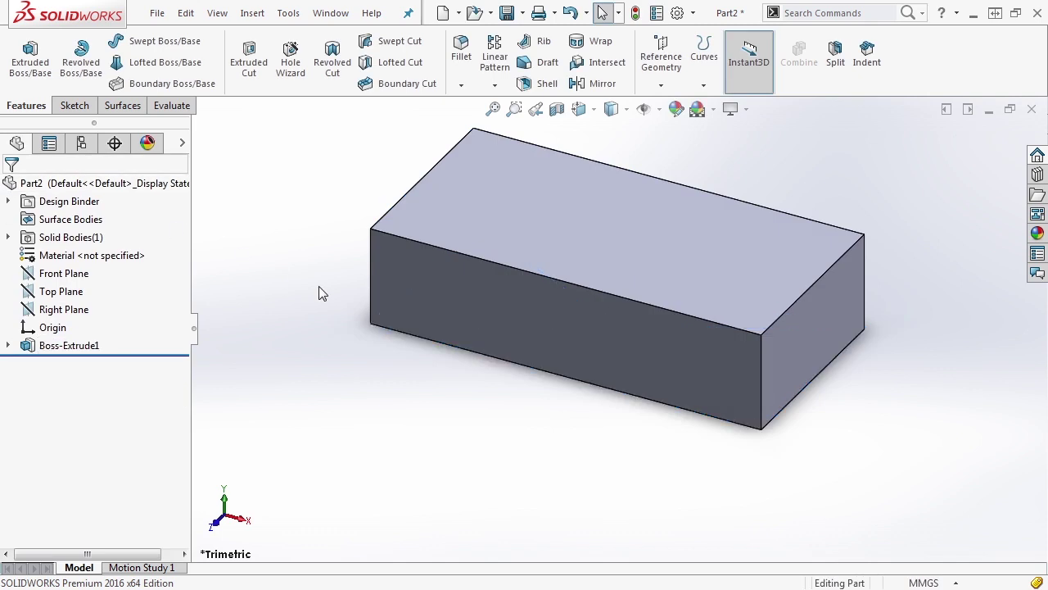
Give Boss-Extrude1's 50 mm depth dimension the name Height.
click(42, 346)
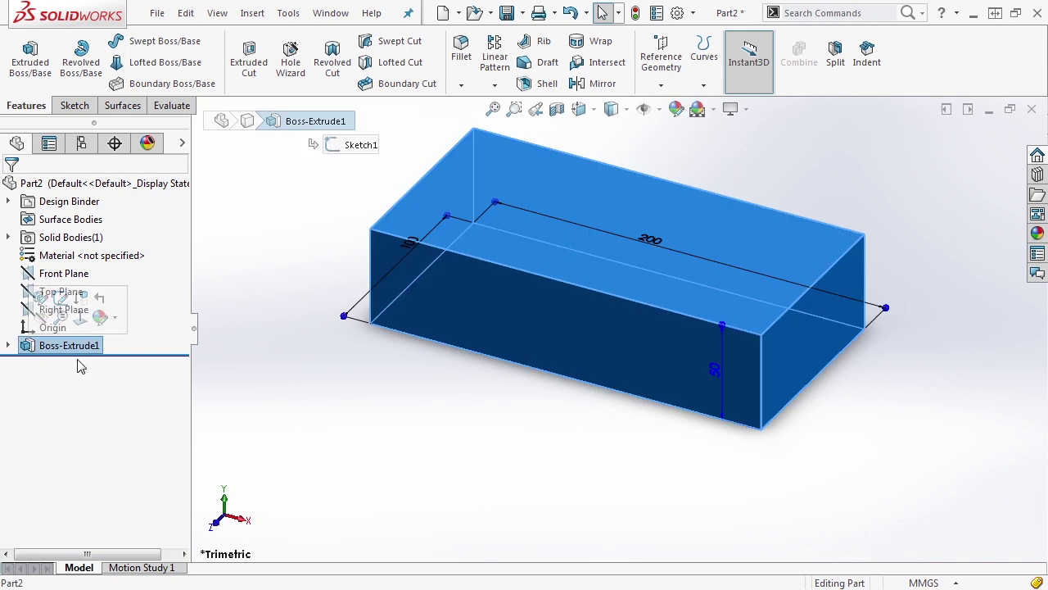
double_click(716, 370)
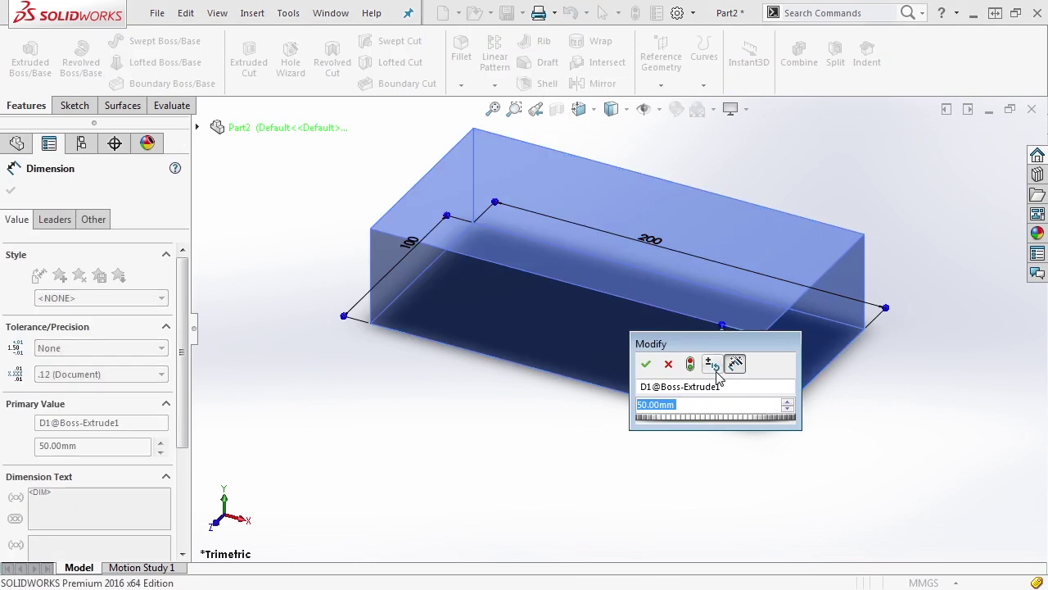
click(679, 387)
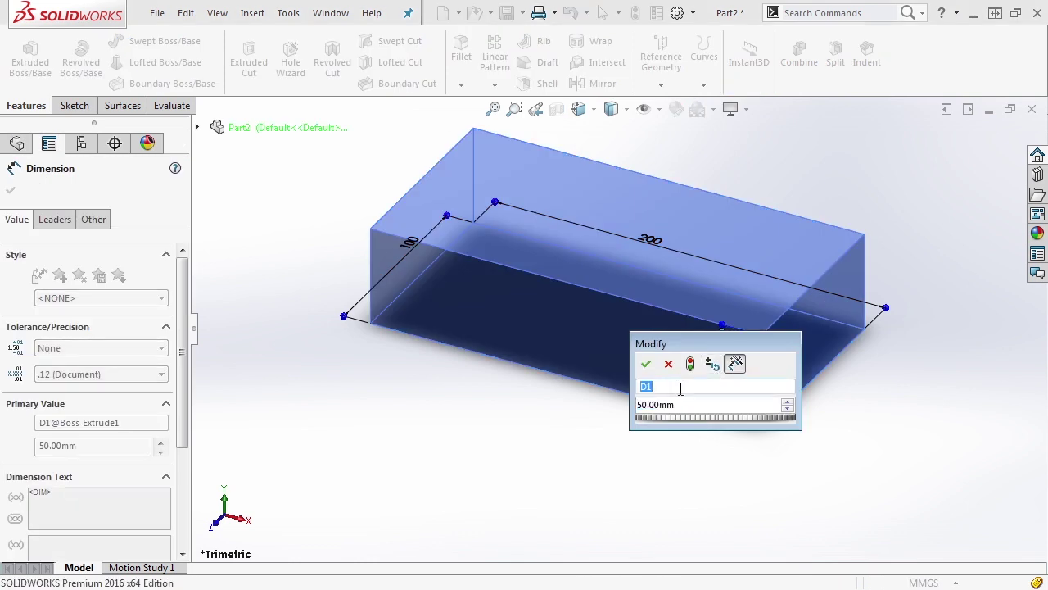
text(Height)
click(646, 364)
click(576, 436)
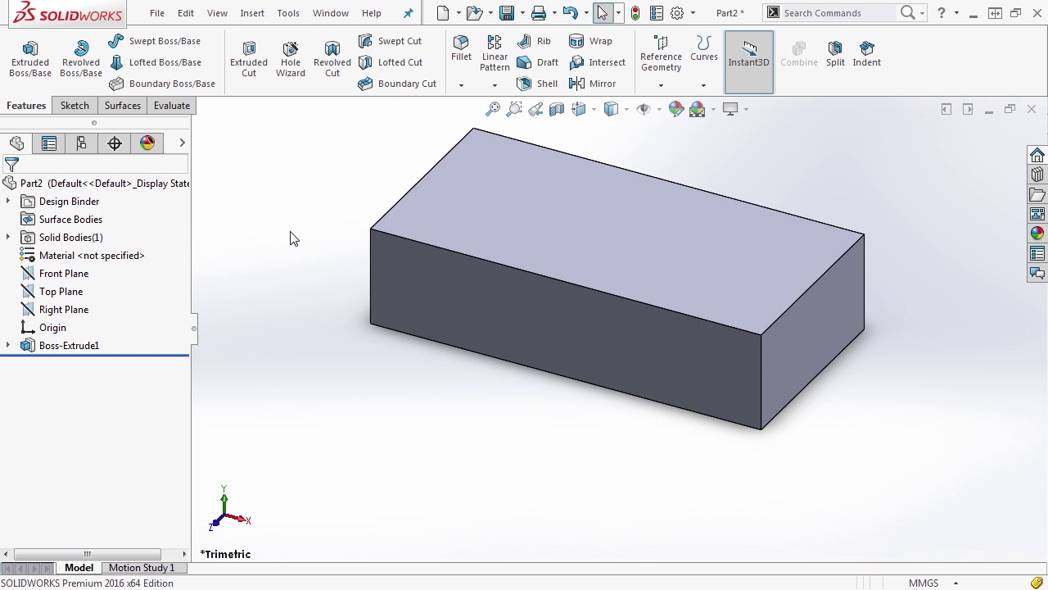
Sketch an inner centre rectangle on the block's top face, centred on the origin.
click(579, 216)
click(645, 168)
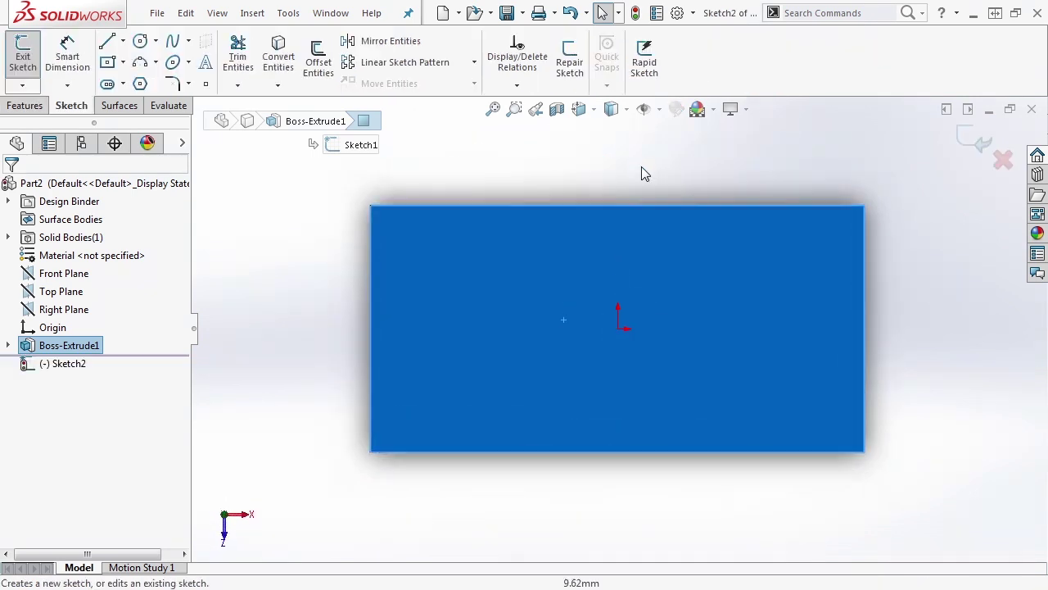
click(108, 62)
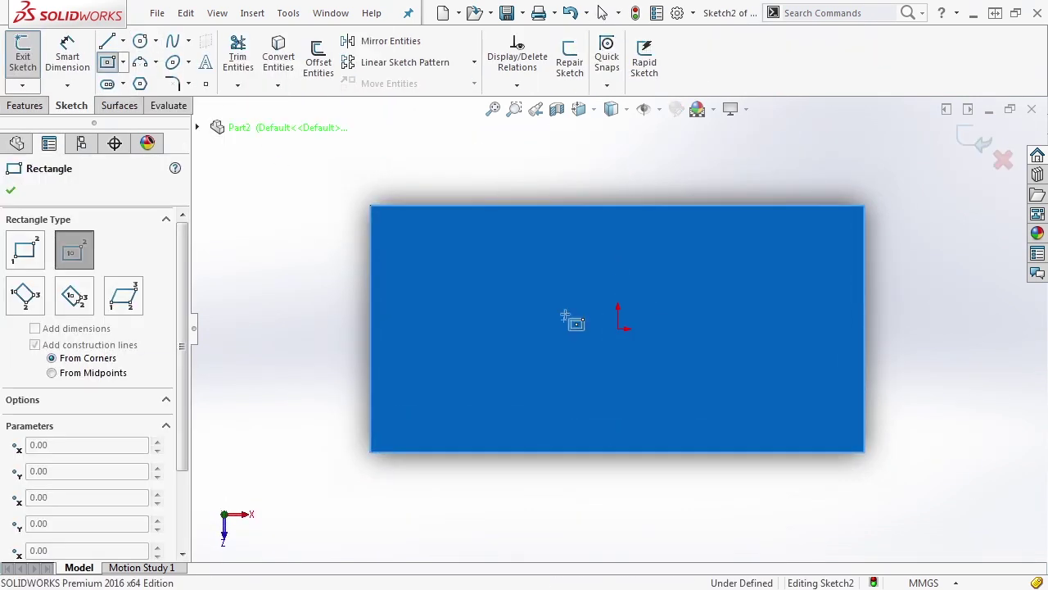
click(619, 329)
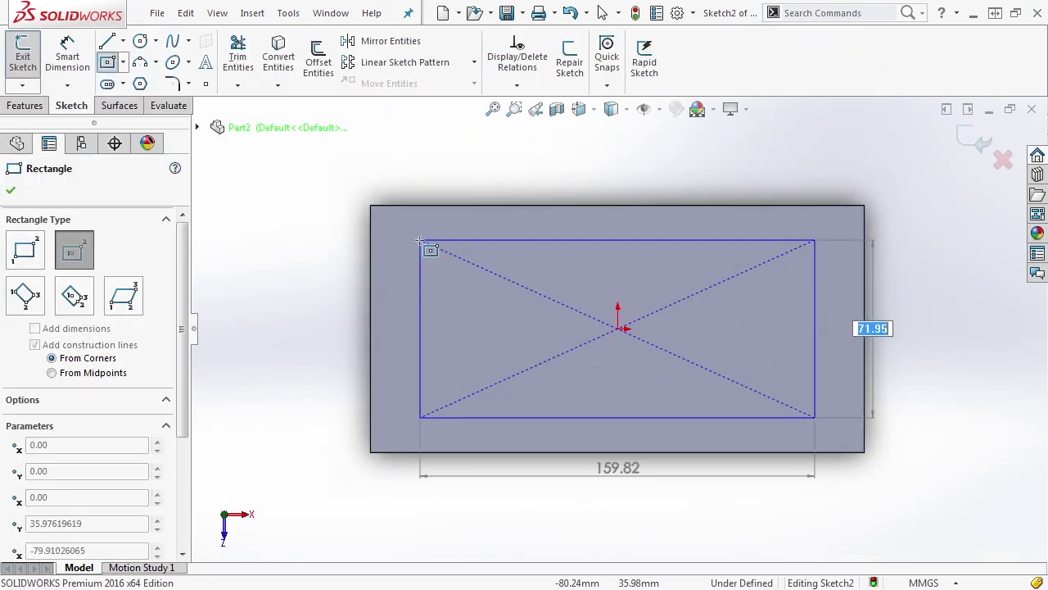
click(412, 235)
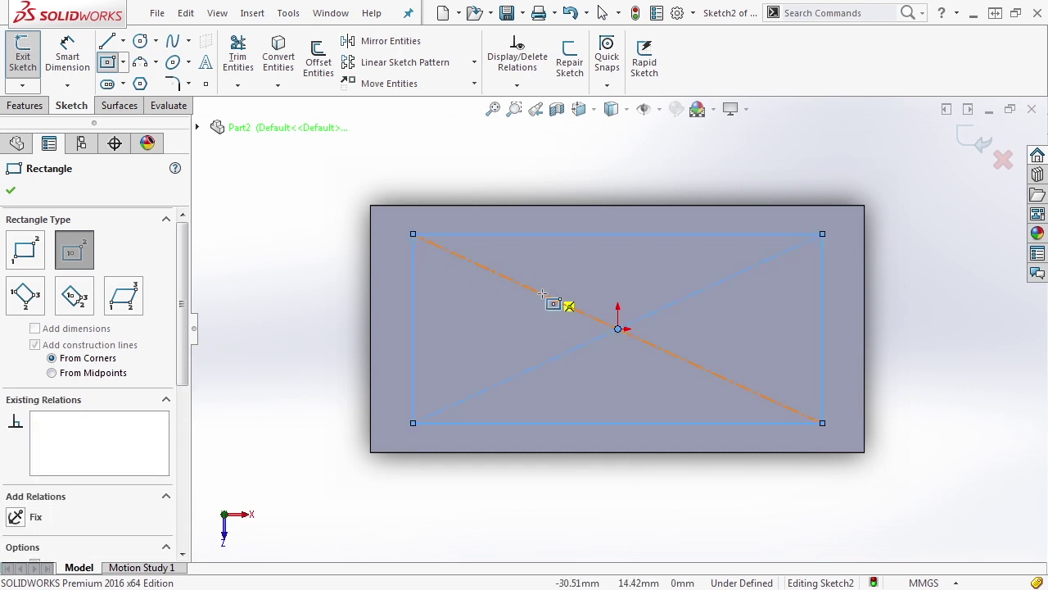
Draw two construction lines from the inner rectangle's top and left midpoints to the block edges.
click(106, 41)
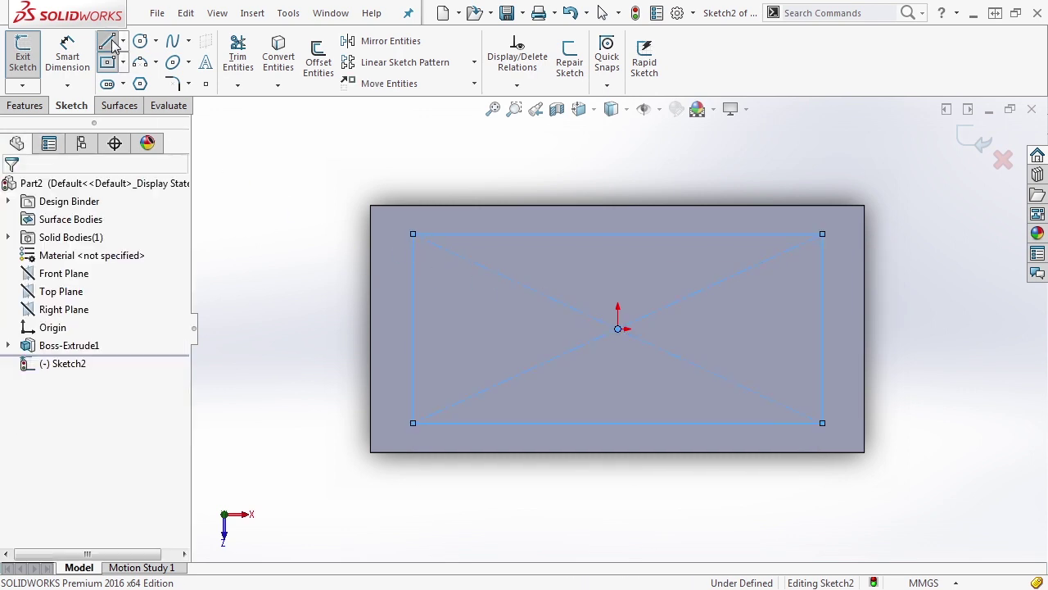
click(34, 376)
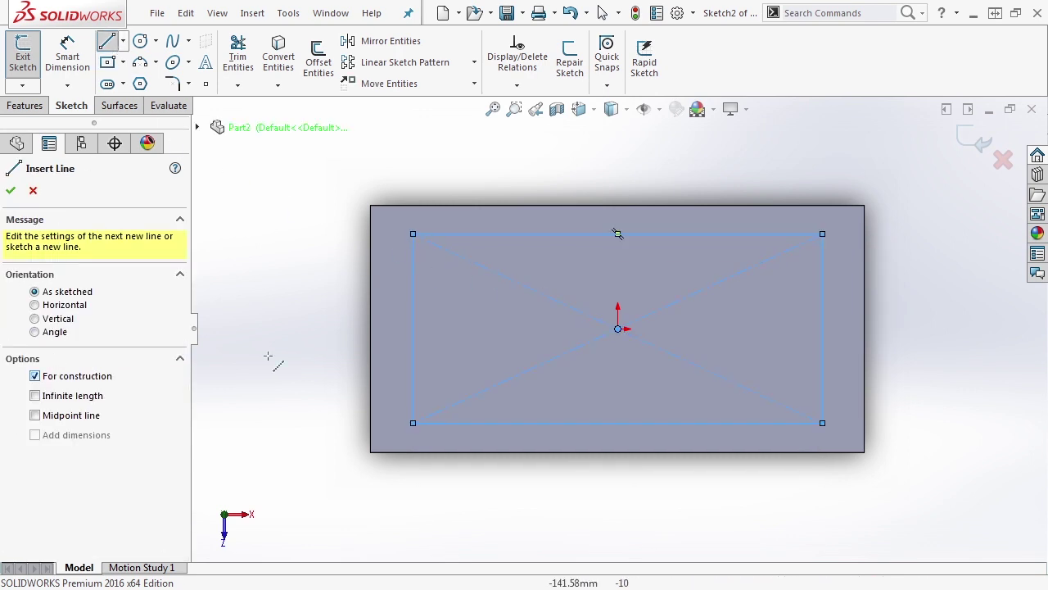
click(618, 235)
click(618, 205)
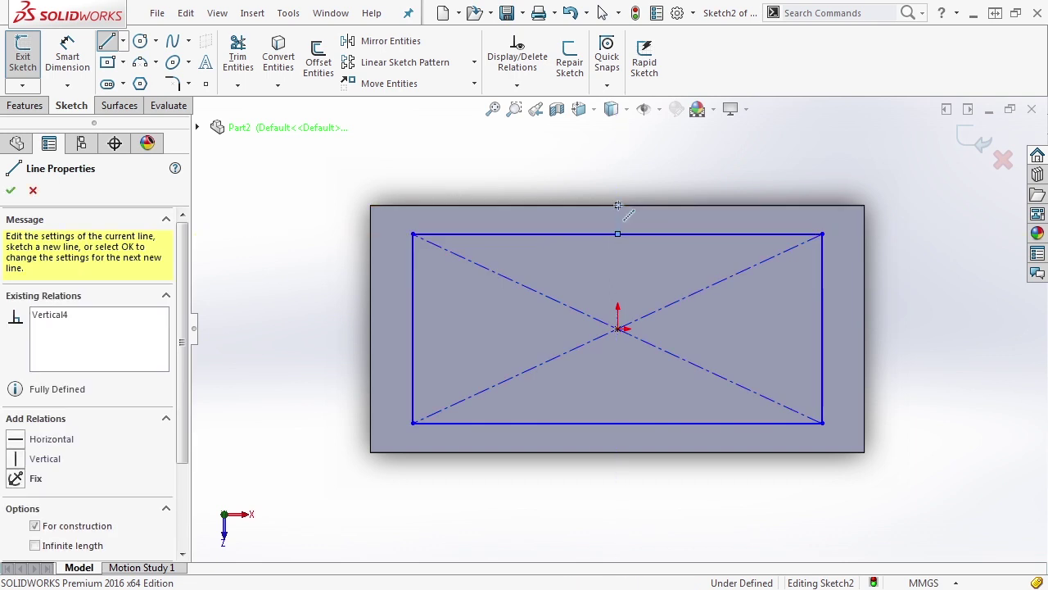
key(Escape)
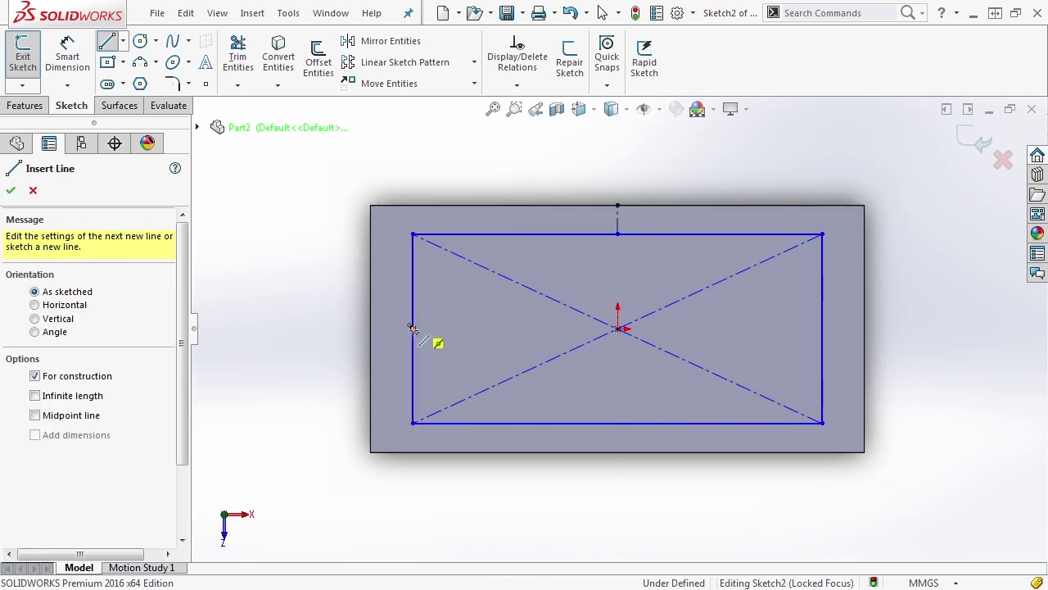
click(413, 328)
click(371, 329)
key(Escape)
key(Escape)
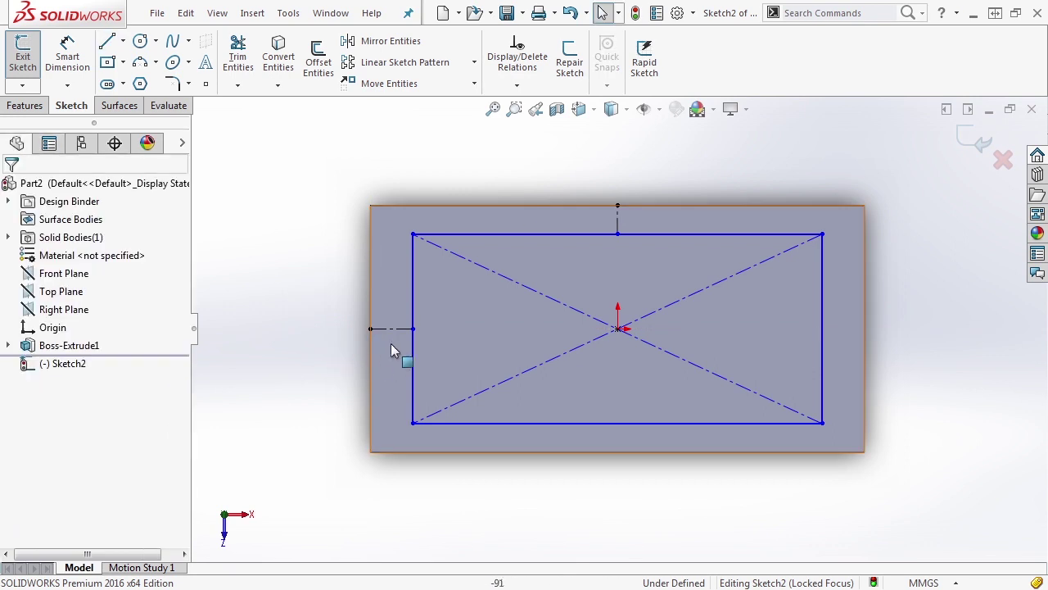
Make the two short construction lines equal.
click(398, 330)
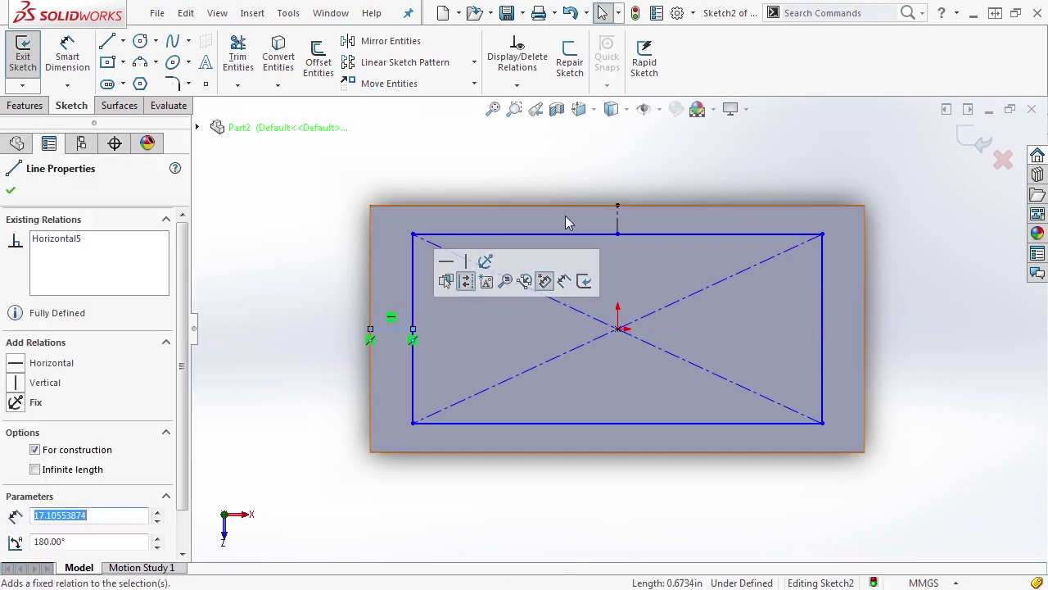
ctrl+click(618, 221)
click(760, 157)
click(595, 164)
Dimension the vertical construction line to 10 and name the dimension Offset.
key(s)
click(524, 177)
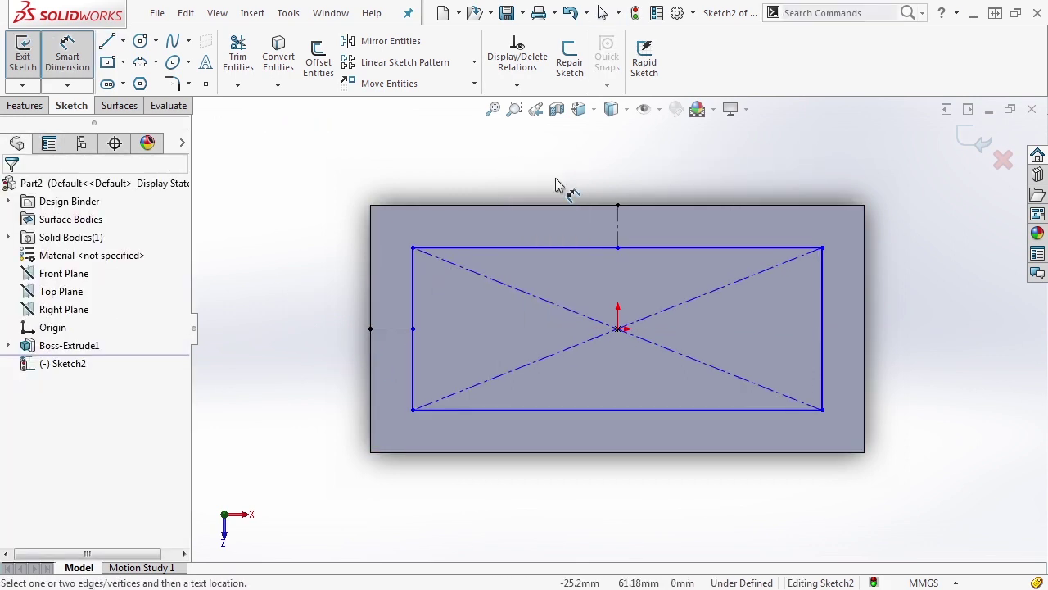
click(623, 222)
click(637, 176)
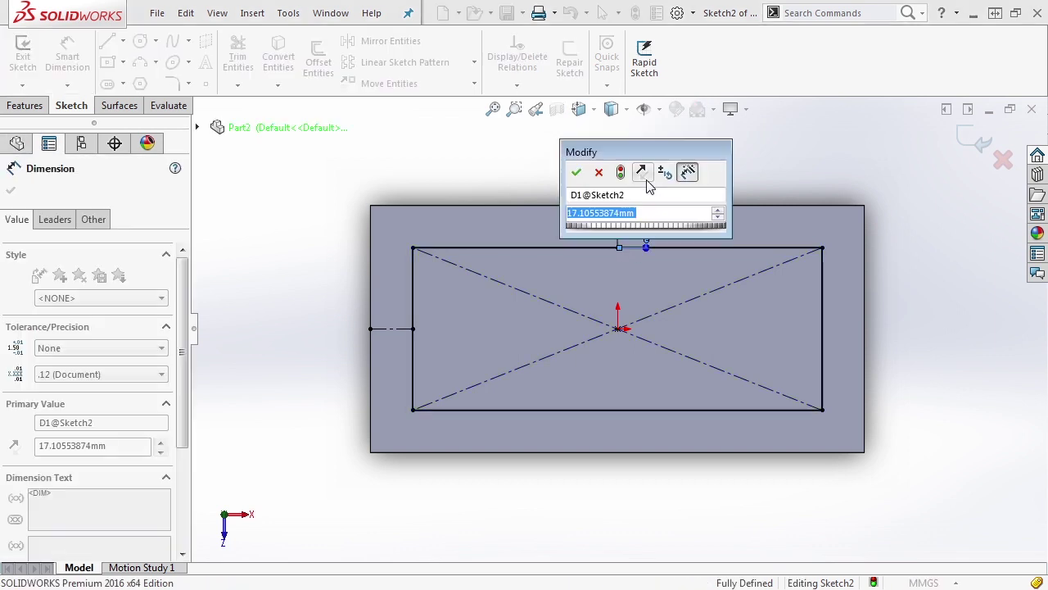
text(10)
click(649, 194)
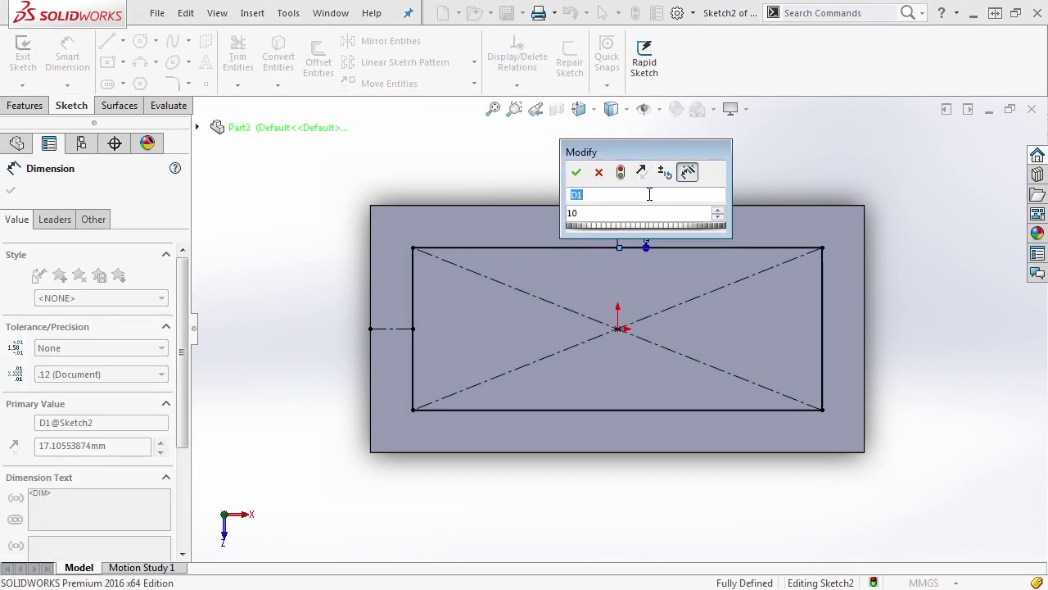
text(Offset)
key(Tab)
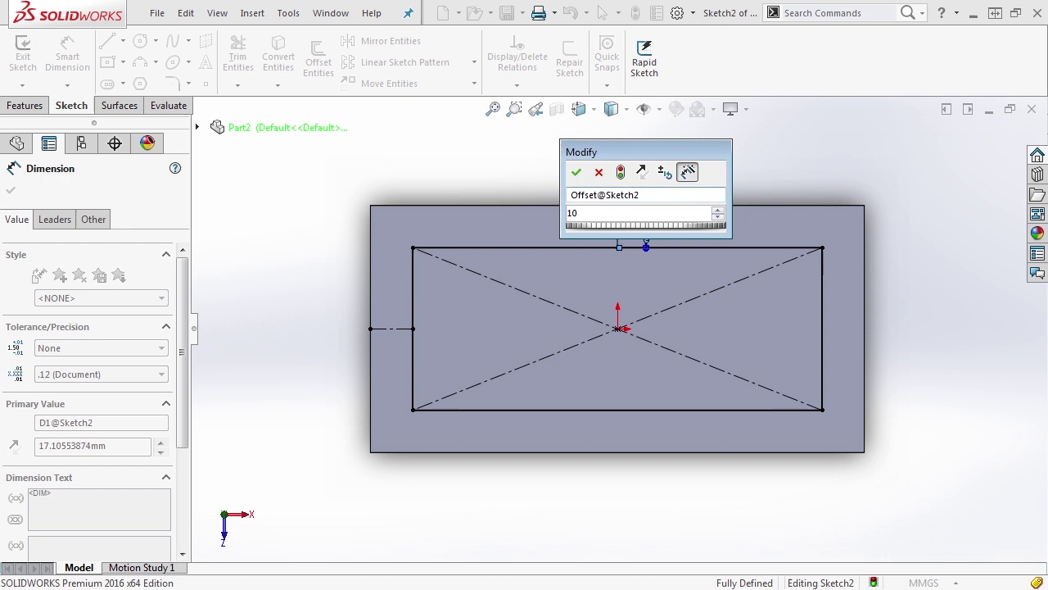
click(576, 172)
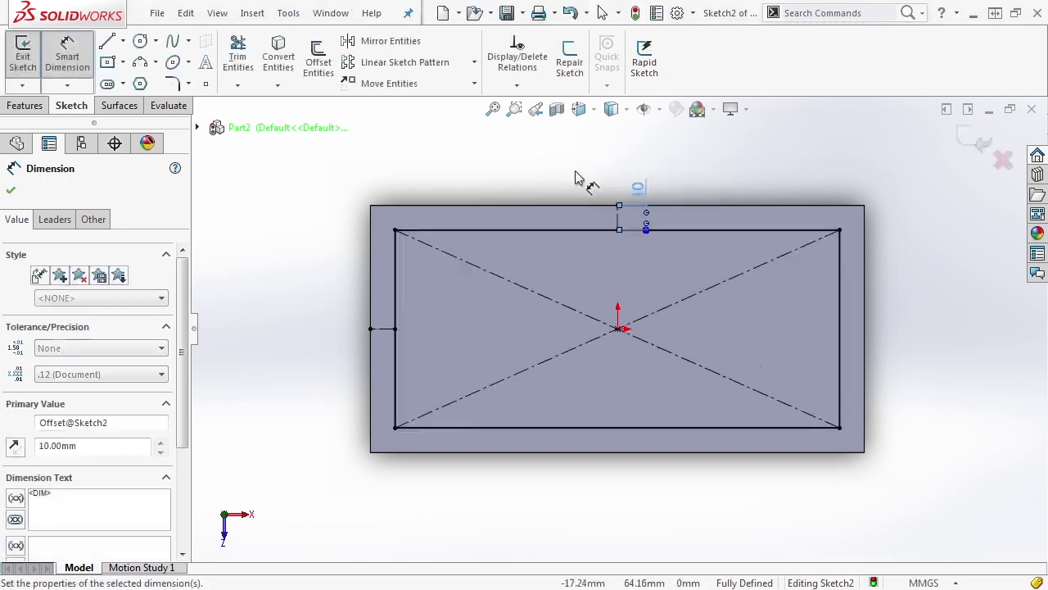
Extruded-cut the inner rectangle to a Blind depth of 10 mm.
click(23, 58)
click(249, 57)
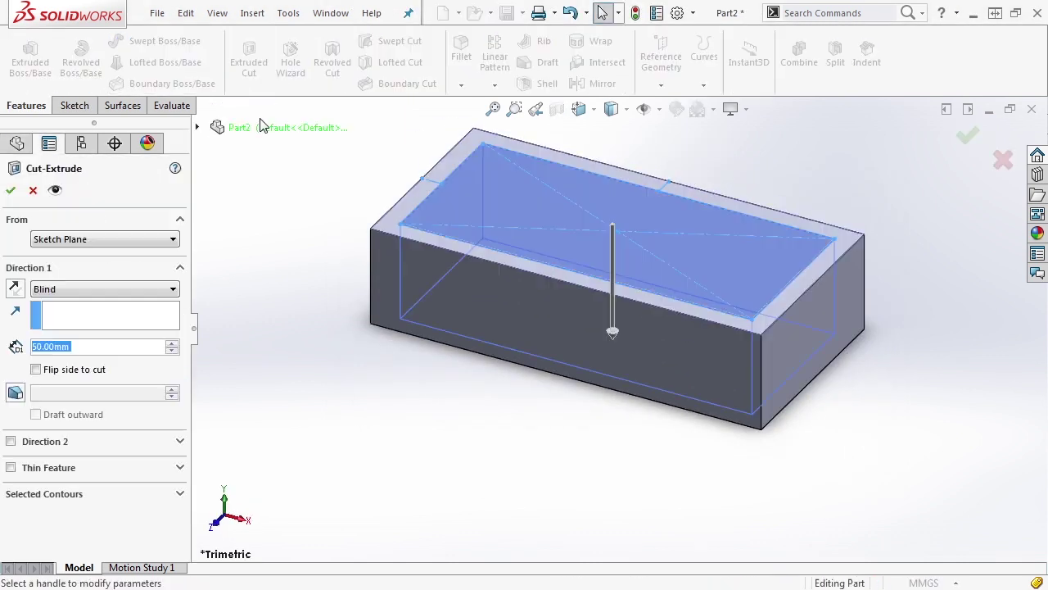
text(10)
key(Return)
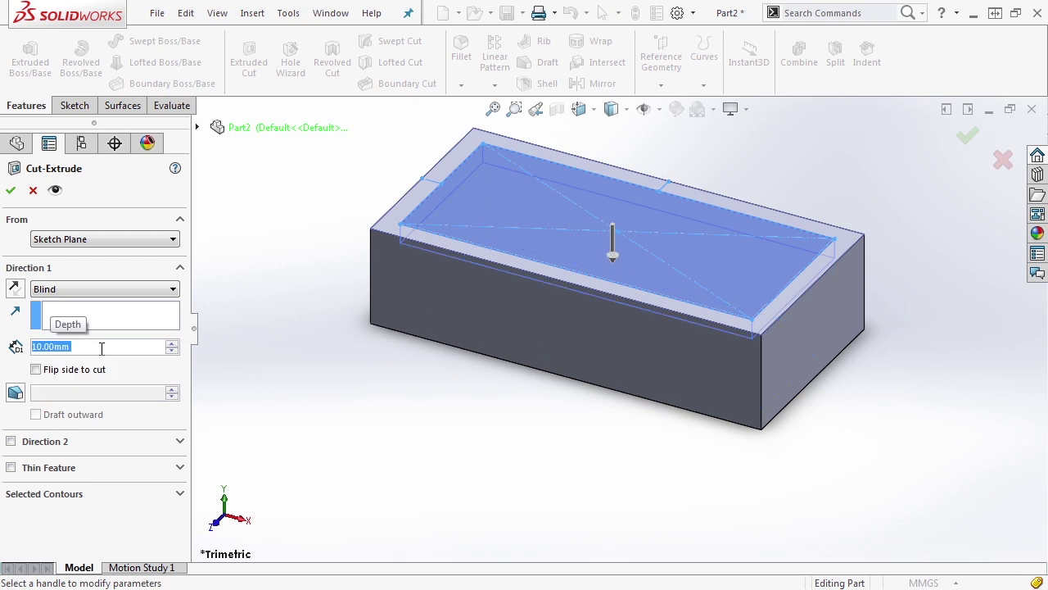
click(11, 190)
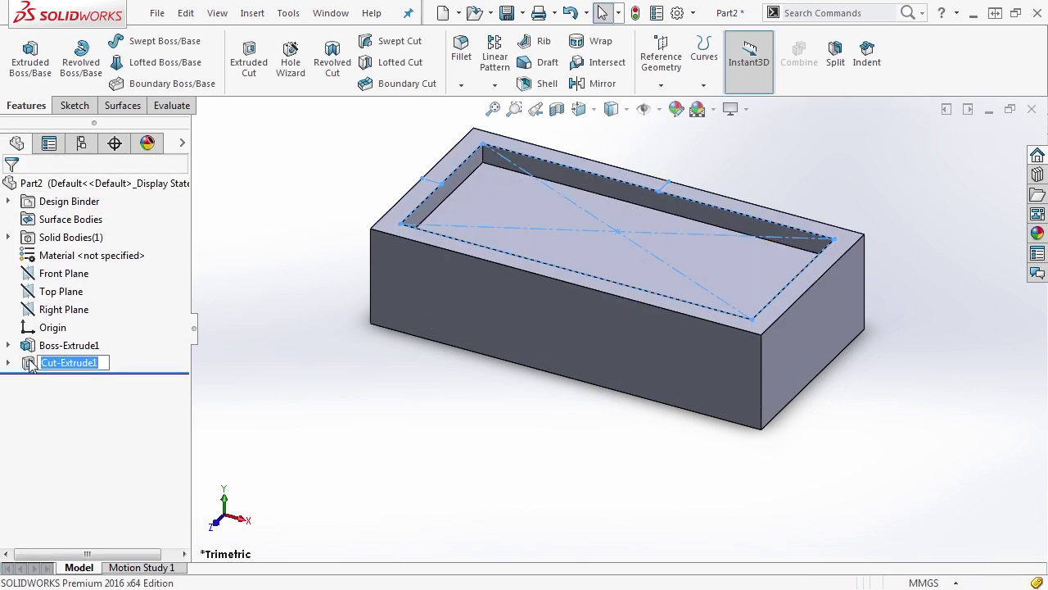
Name the pocket's 10 mm depth dimension Cut.
click(102, 341)
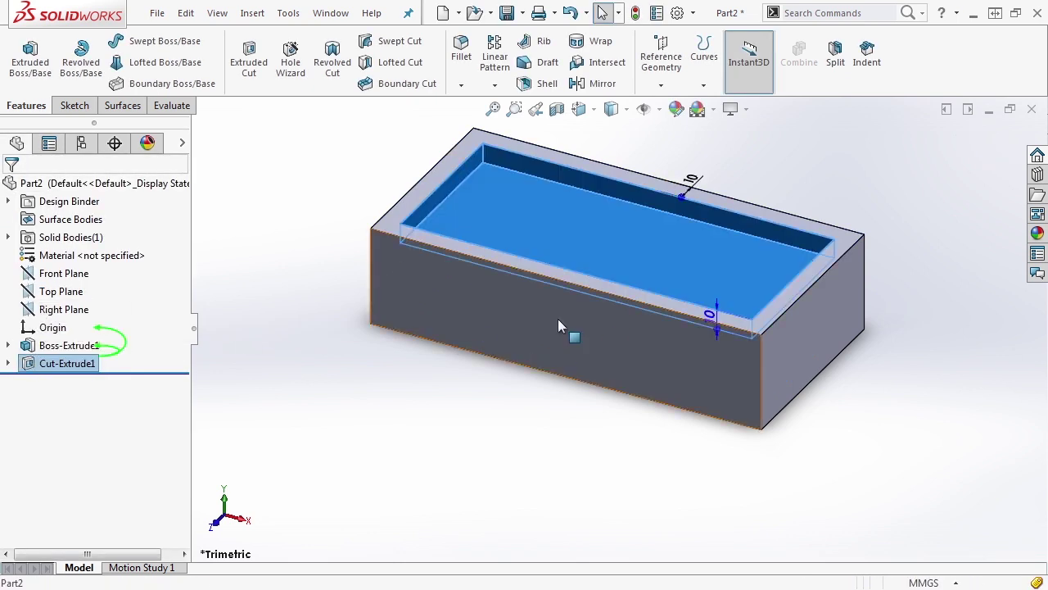
double_click(714, 321)
click(726, 331)
text(C)
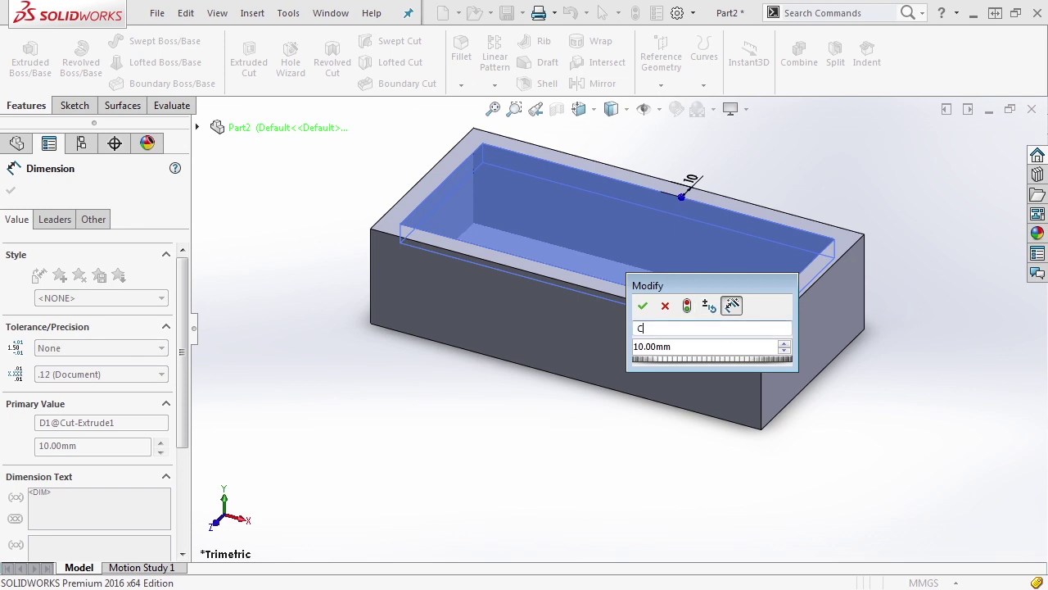
text(ut)
key(Tab)
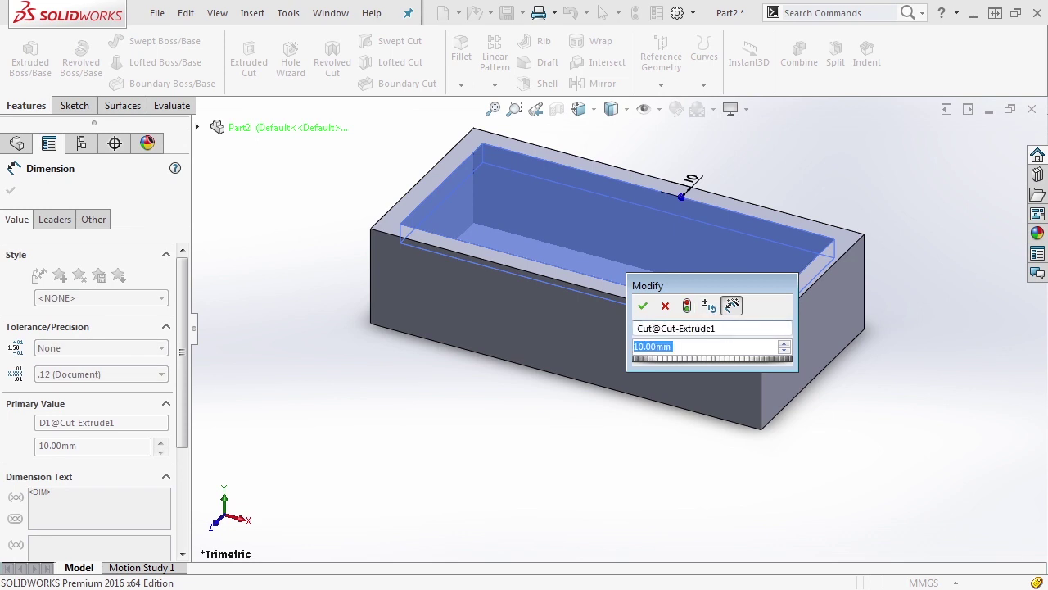
click(642, 306)
click(350, 350)
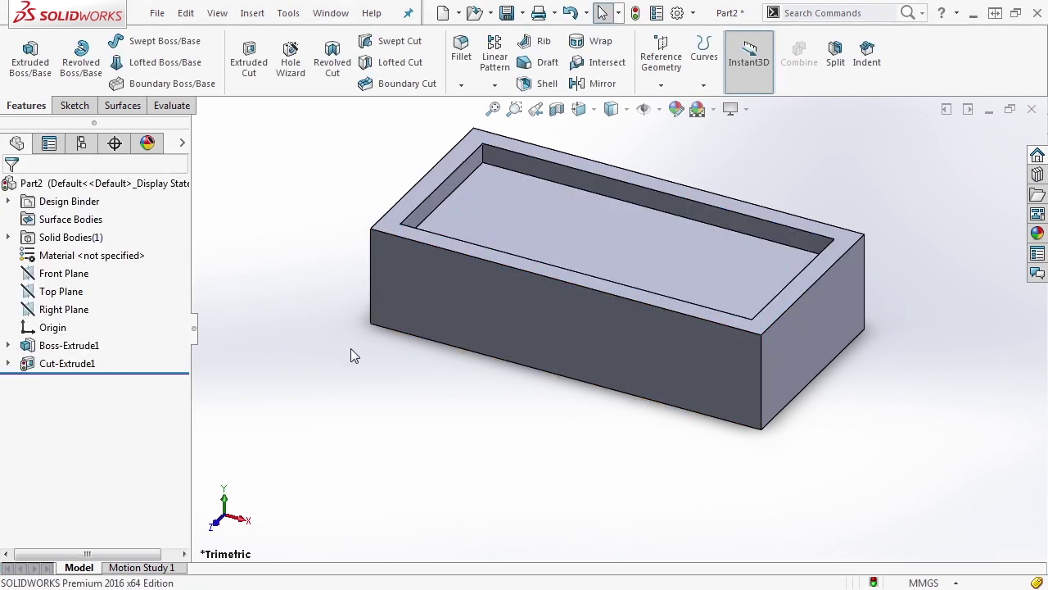
Rename the Cut-Extrude1 feature to Offset Cut in the feature tree.
click(82, 366)
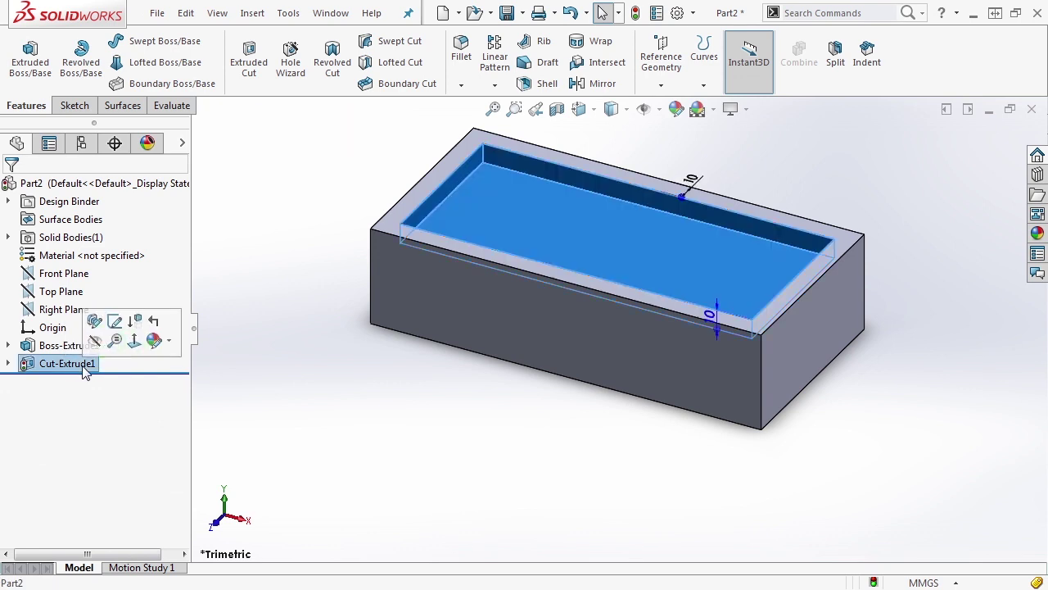
click(83, 367)
text(Offset Cut)
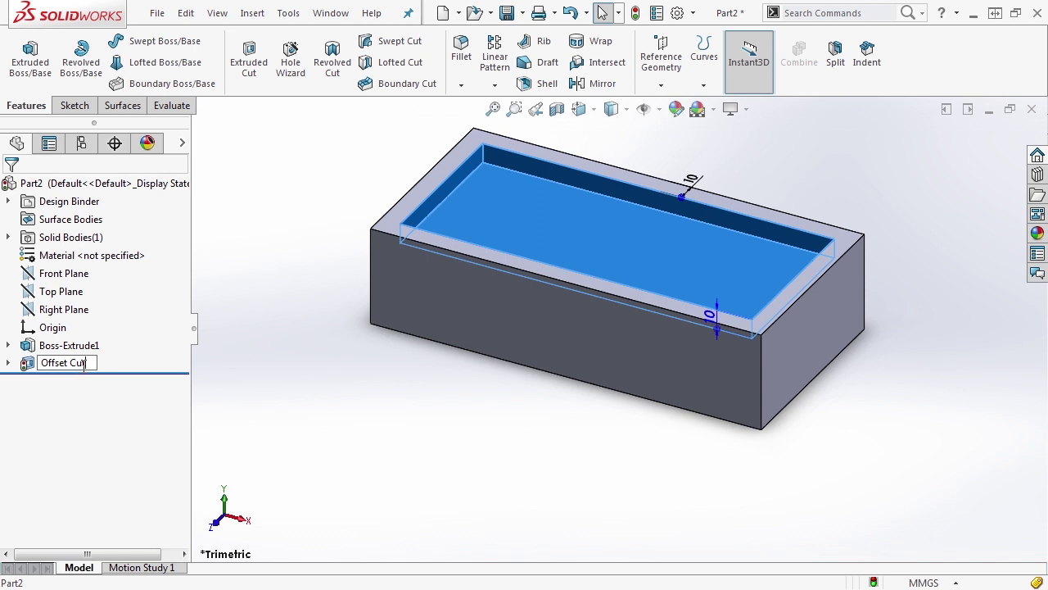
key(Return)
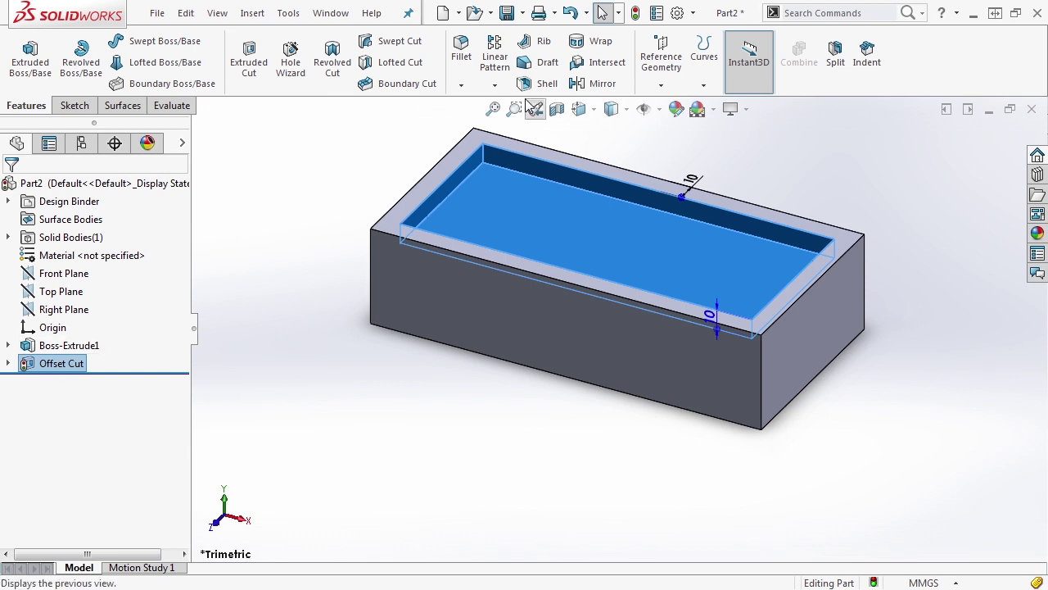
click(634, 12)
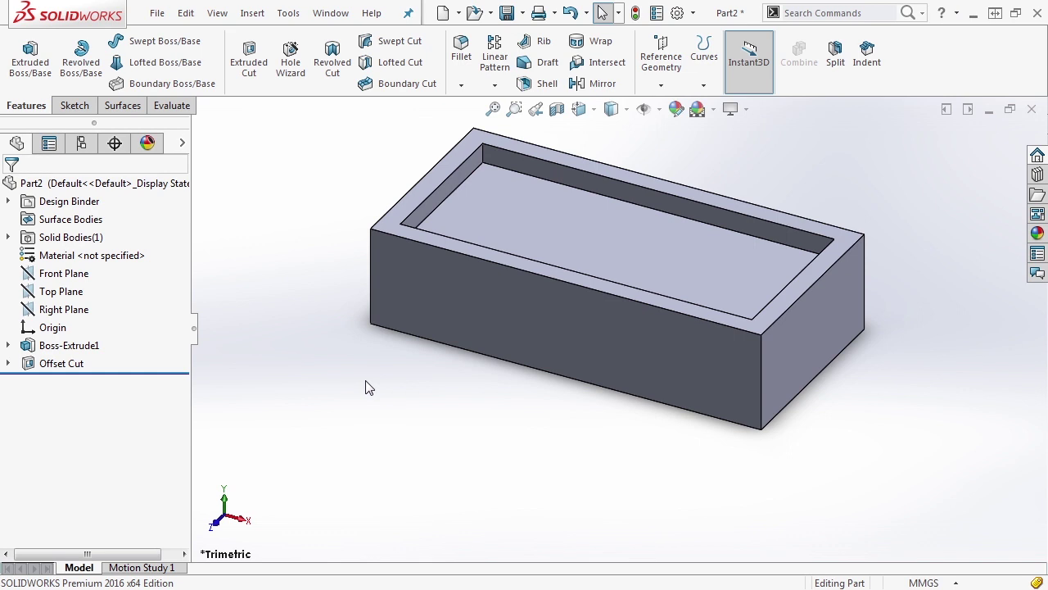
Switch to the ConfigurationManager and select the Default configuration.
click(81, 146)
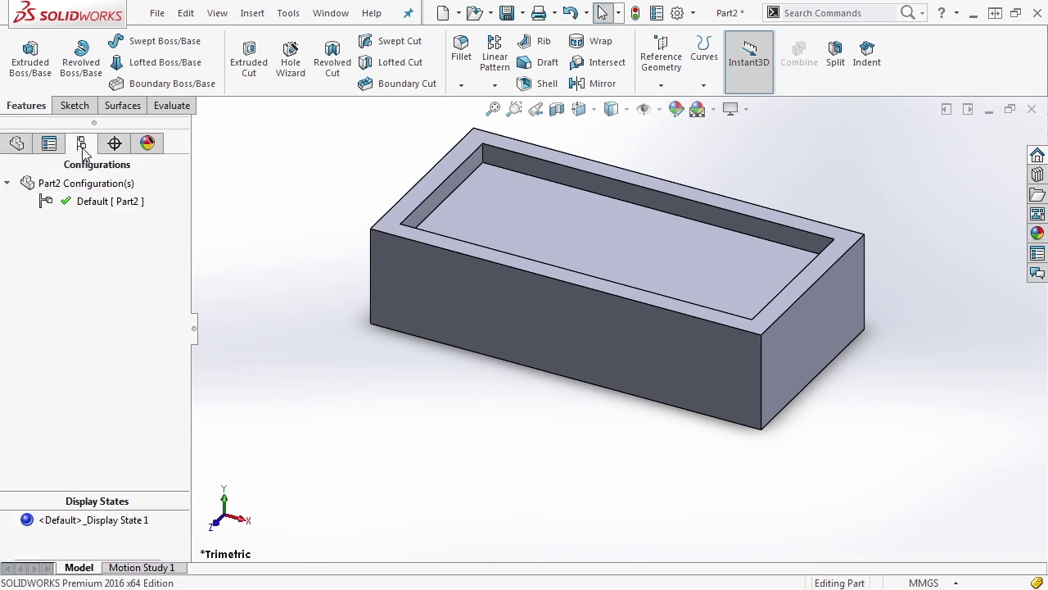
click(96, 208)
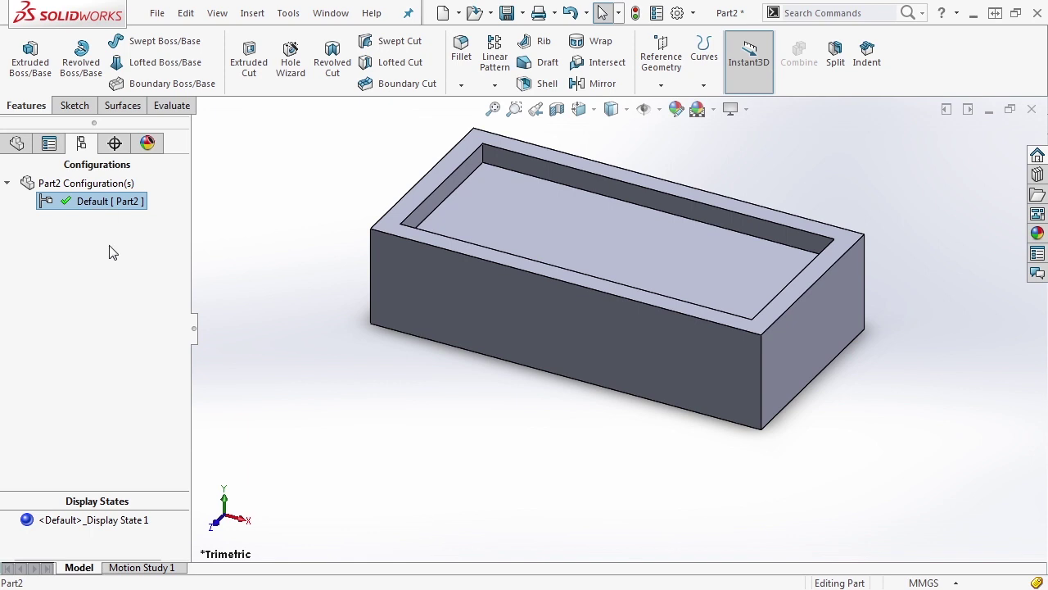
Add a configuration named Option 2 through Add Configuration and confirm it.
right_click(63, 189)
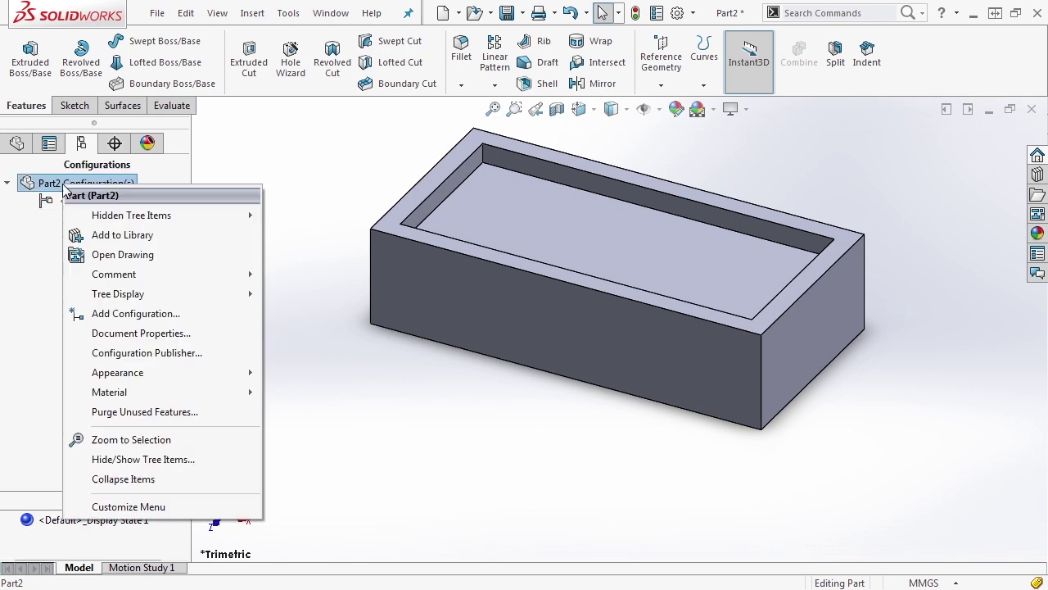
click(145, 315)
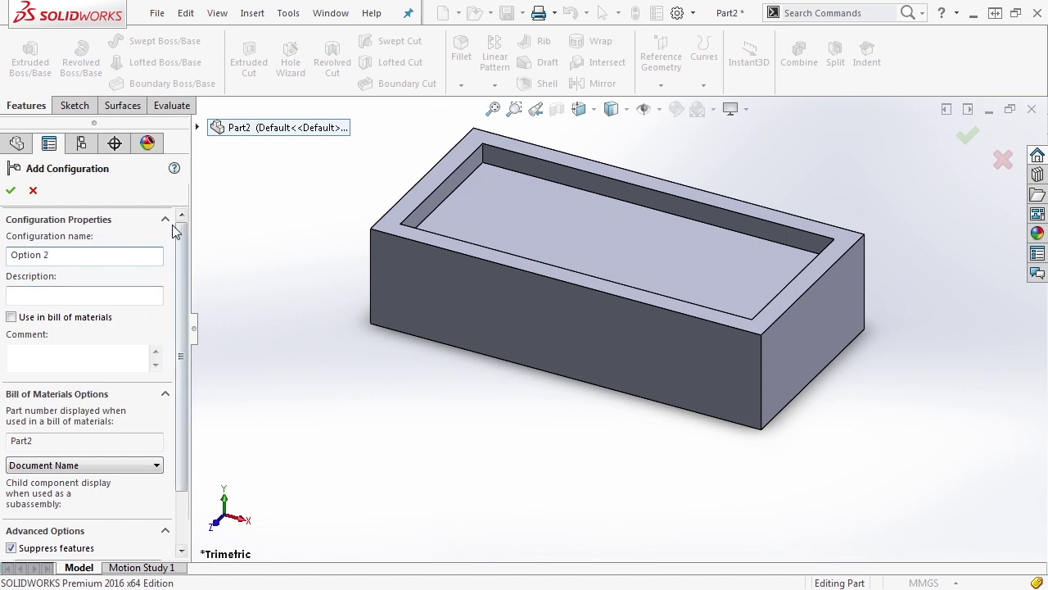
scroll(110, 265, down, 2)
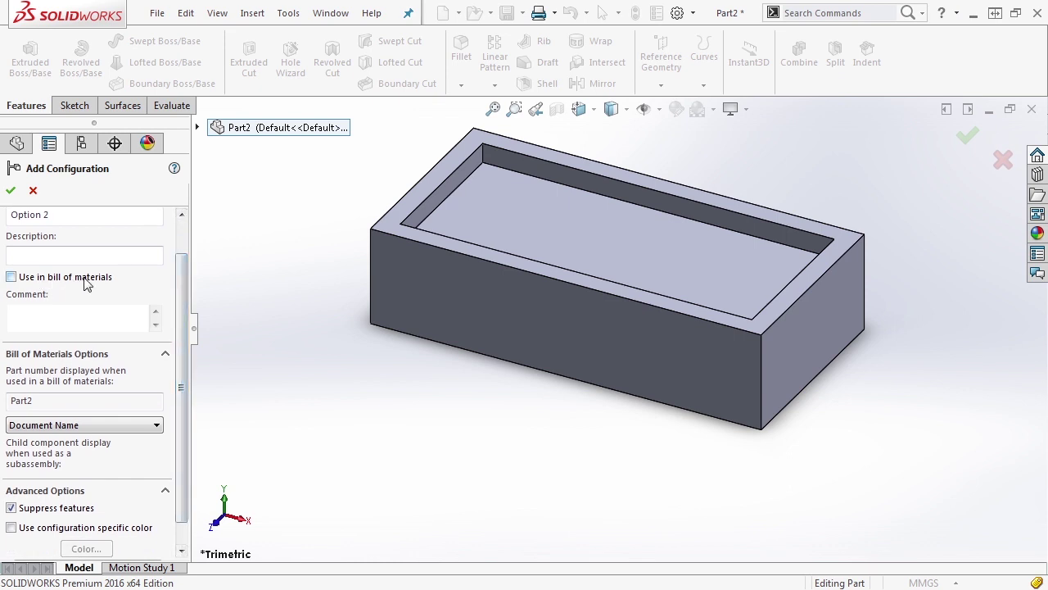
click(31, 253)
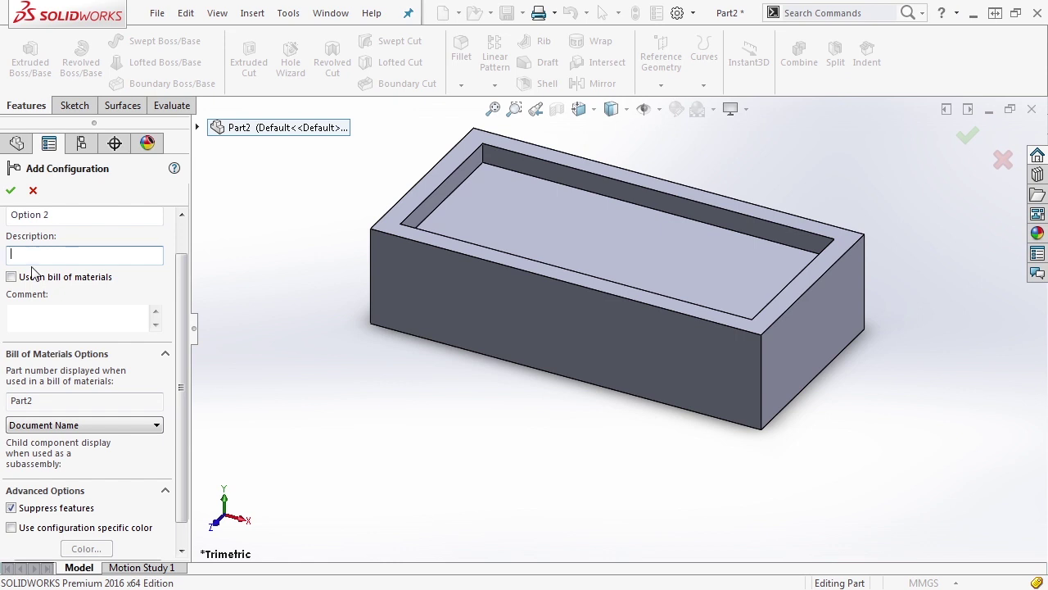
drag(182, 288, 182, 266)
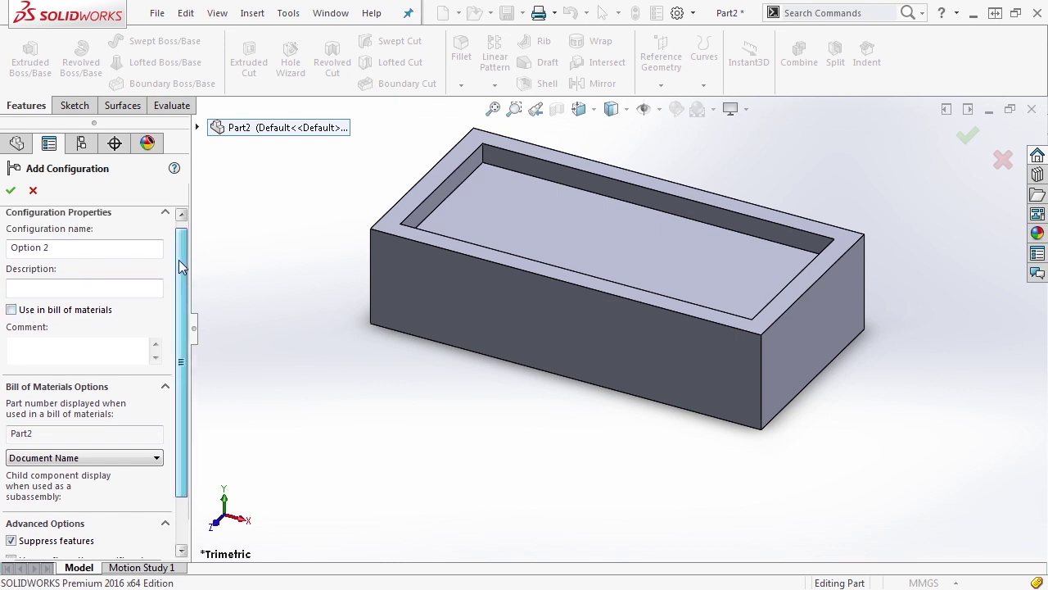
click(68, 284)
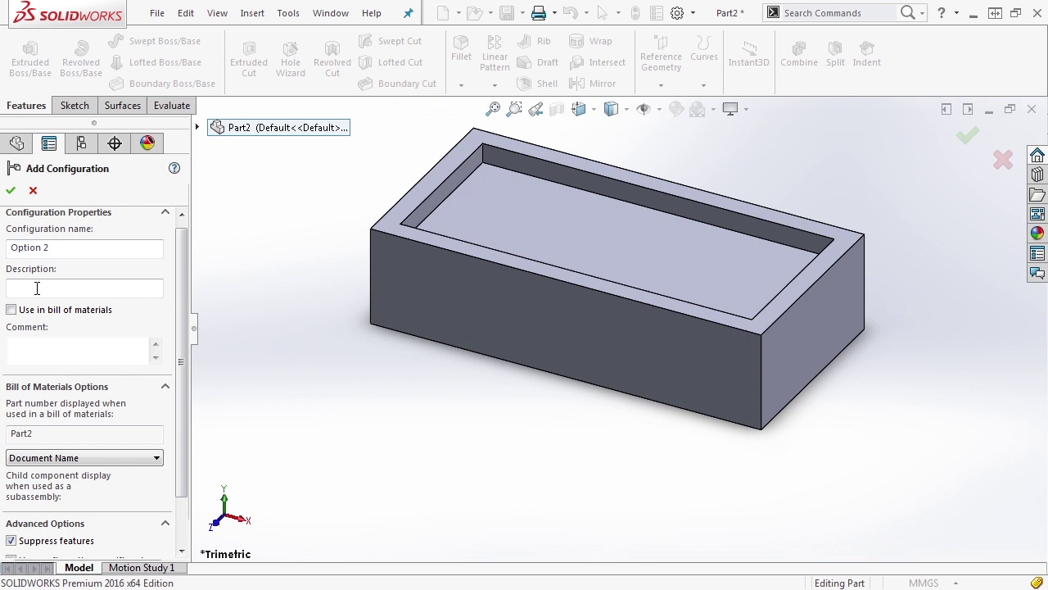
drag(180, 306, 179, 331)
click(82, 313)
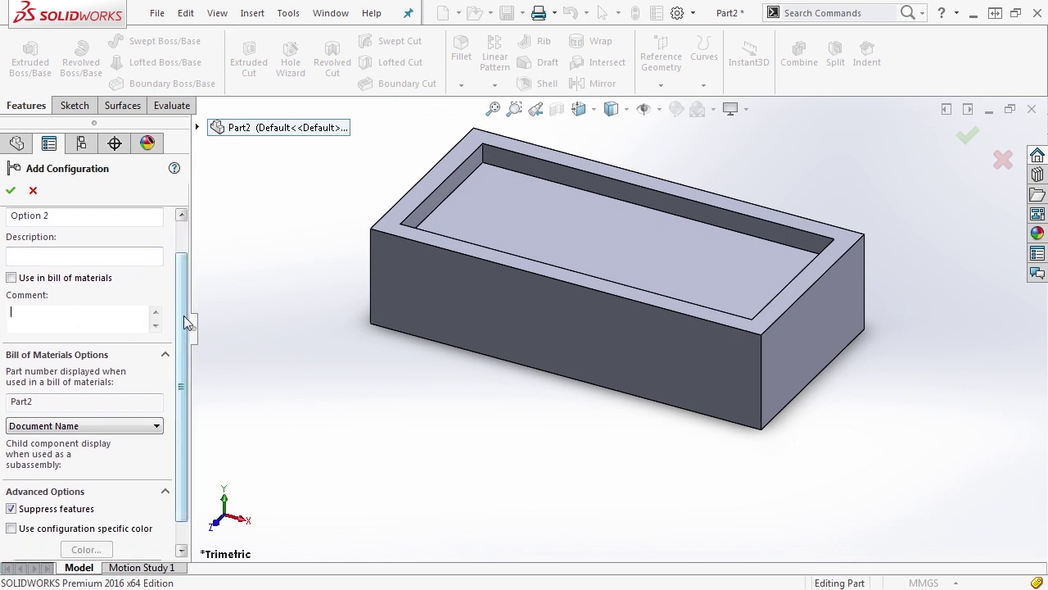
drag(183, 315, 185, 358)
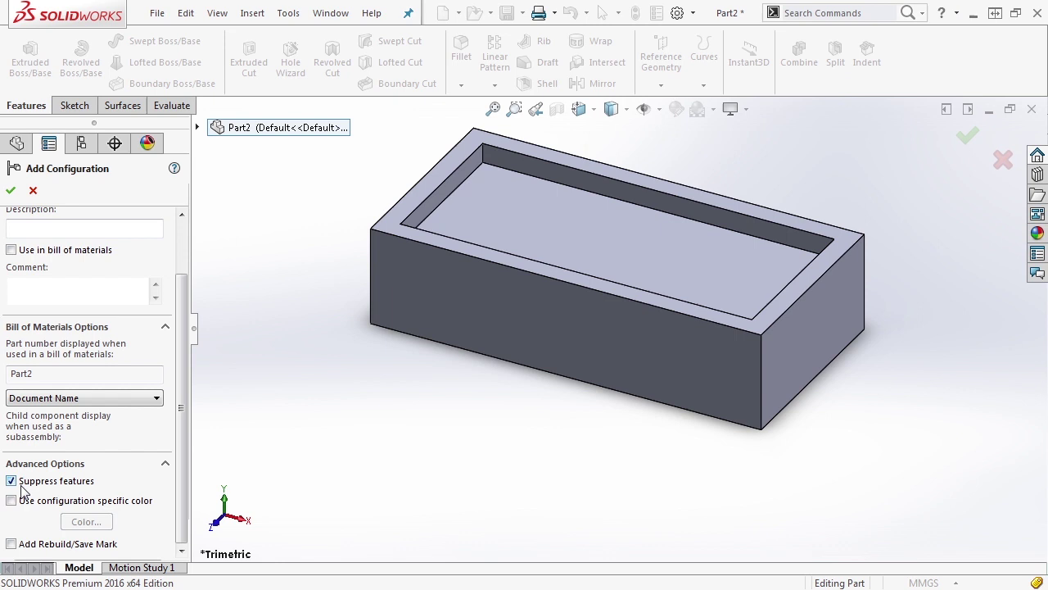
click(12, 191)
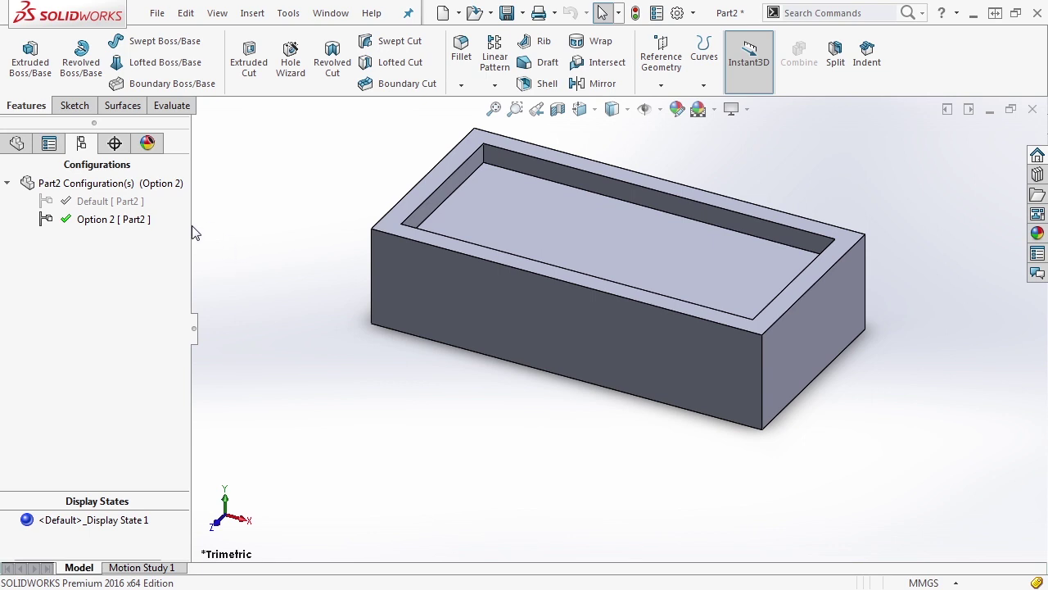
Toggle between Default and Option 2, leave Option 2 active, and return to the FeatureManager tree.
double_click(72, 202)
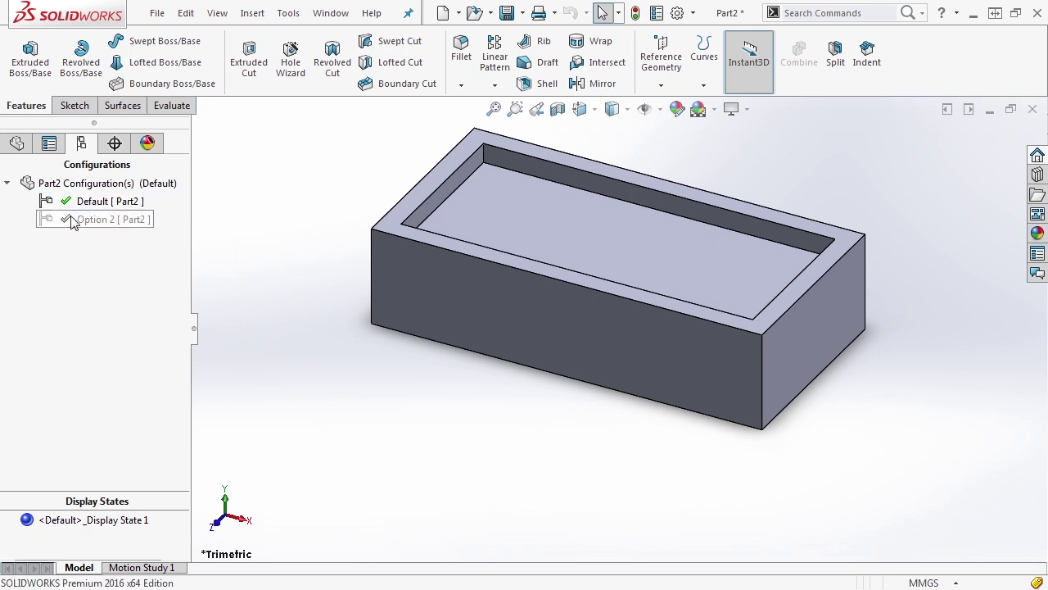
double_click(72, 219)
double_click(72, 201)
click(73, 219)
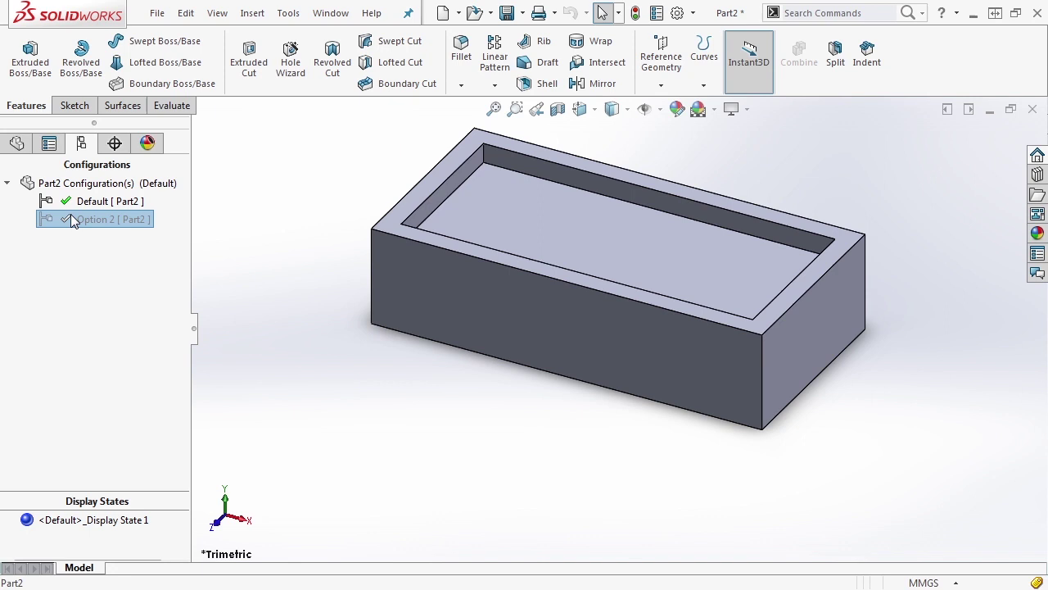
double_click(72, 220)
double_click(72, 201)
double_click(73, 219)
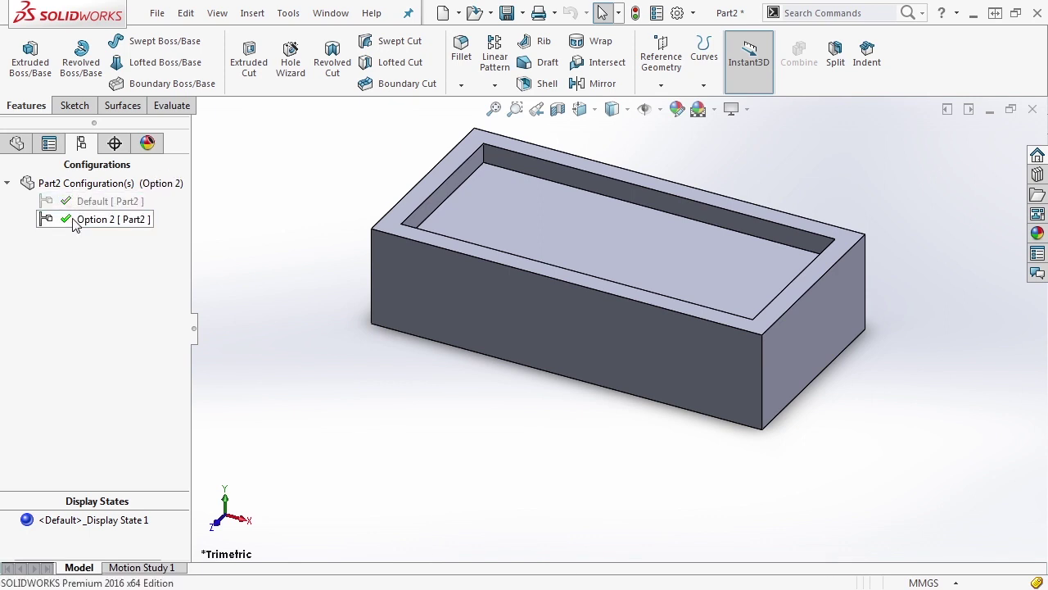
click(85, 202)
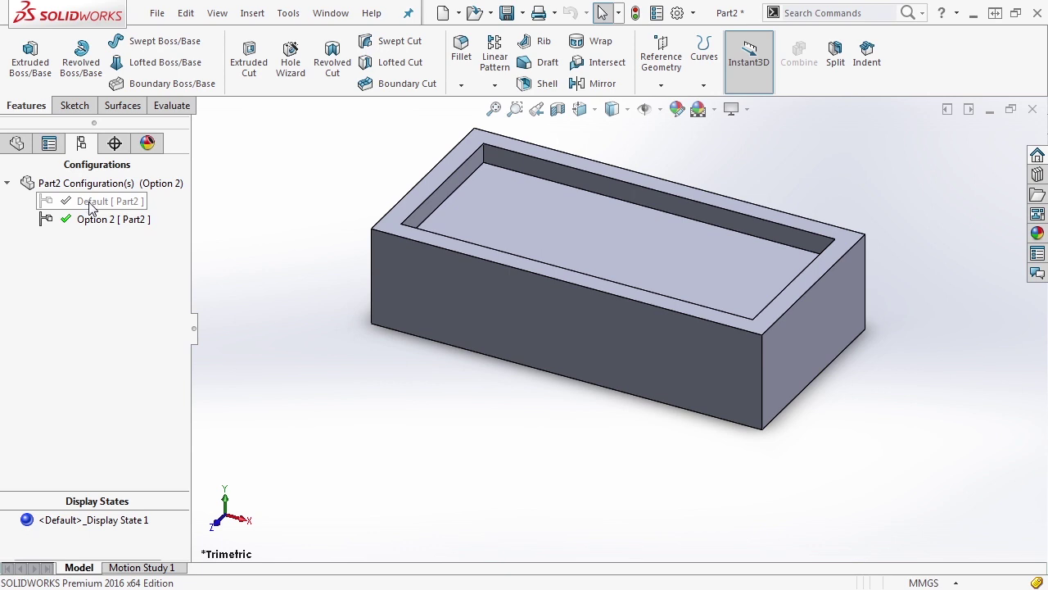
click(22, 144)
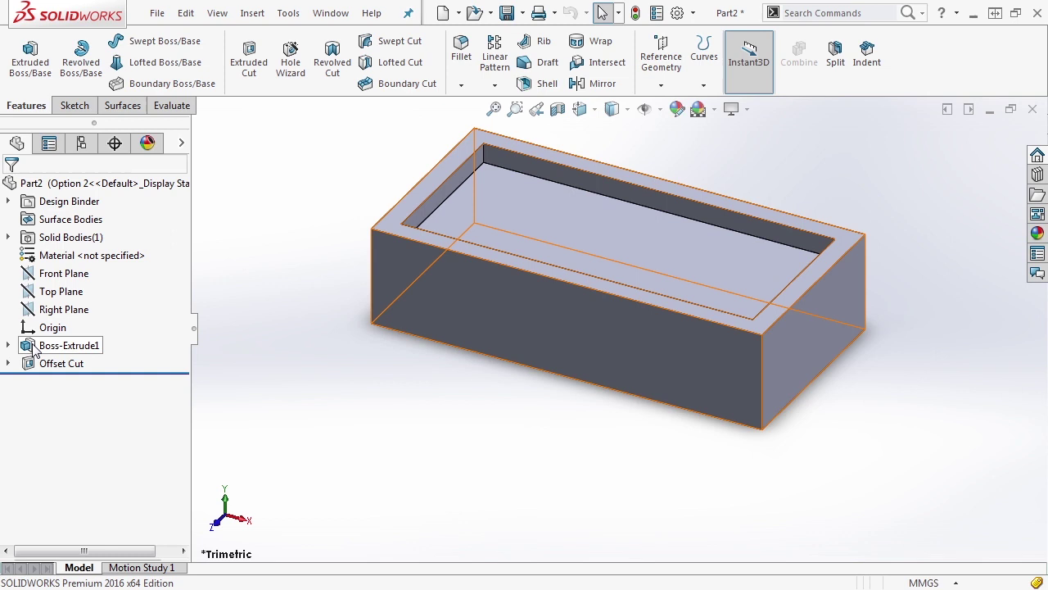
mouse_move(36, 347)
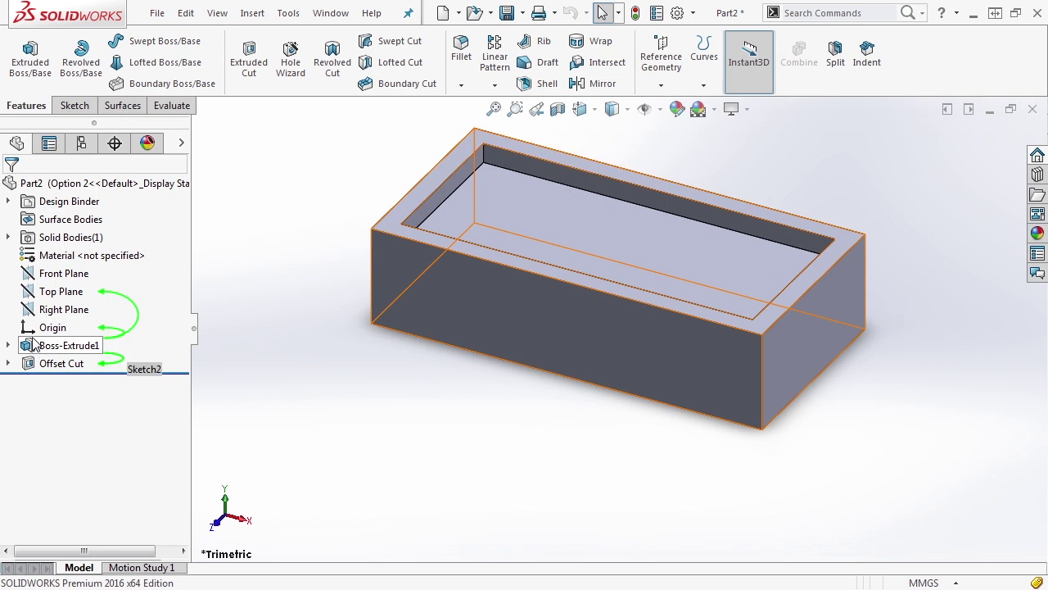
In Boss-Extrude1's Configure Feature table, set Option 2's Height to 100, leaving Default at 50.
right_click(36, 347)
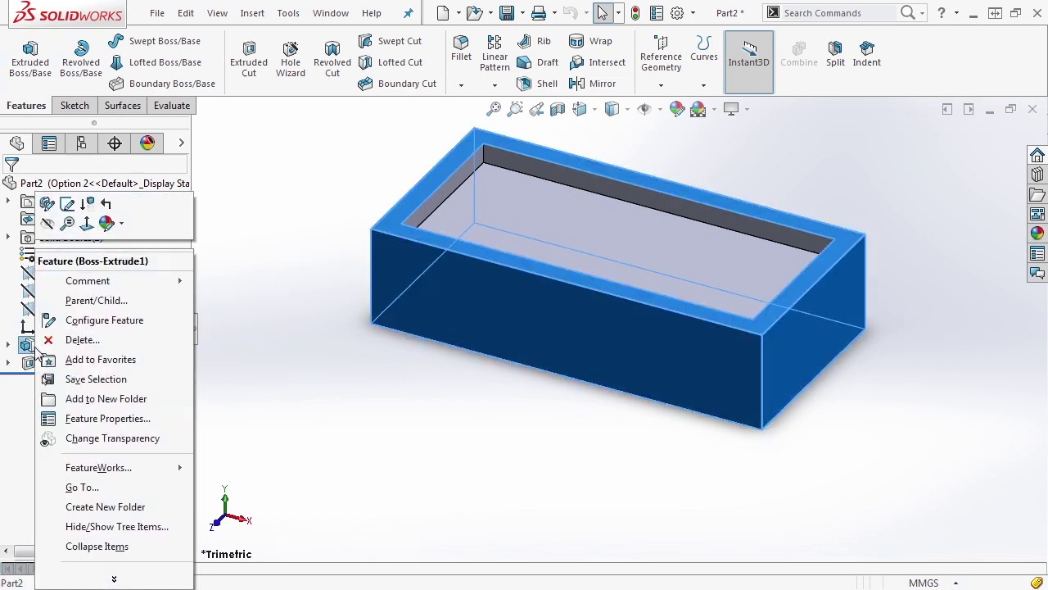
click(91, 321)
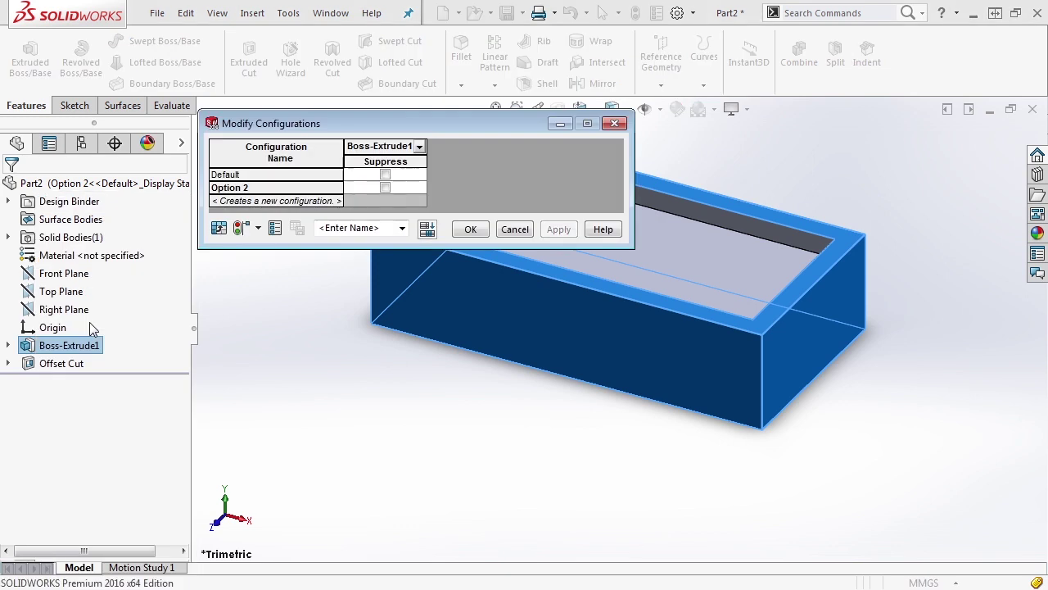
click(419, 147)
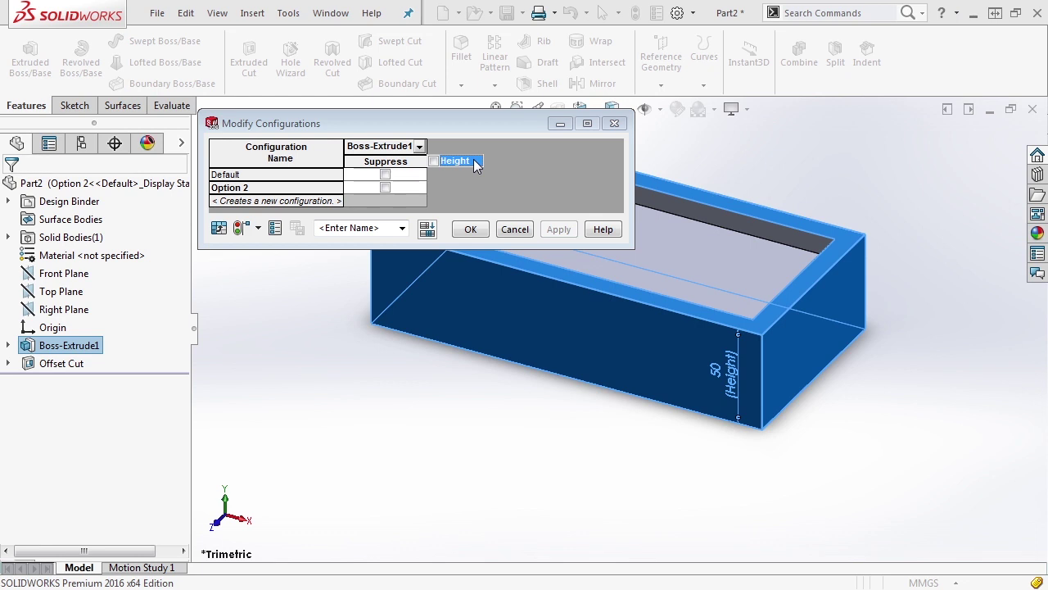
click(434, 161)
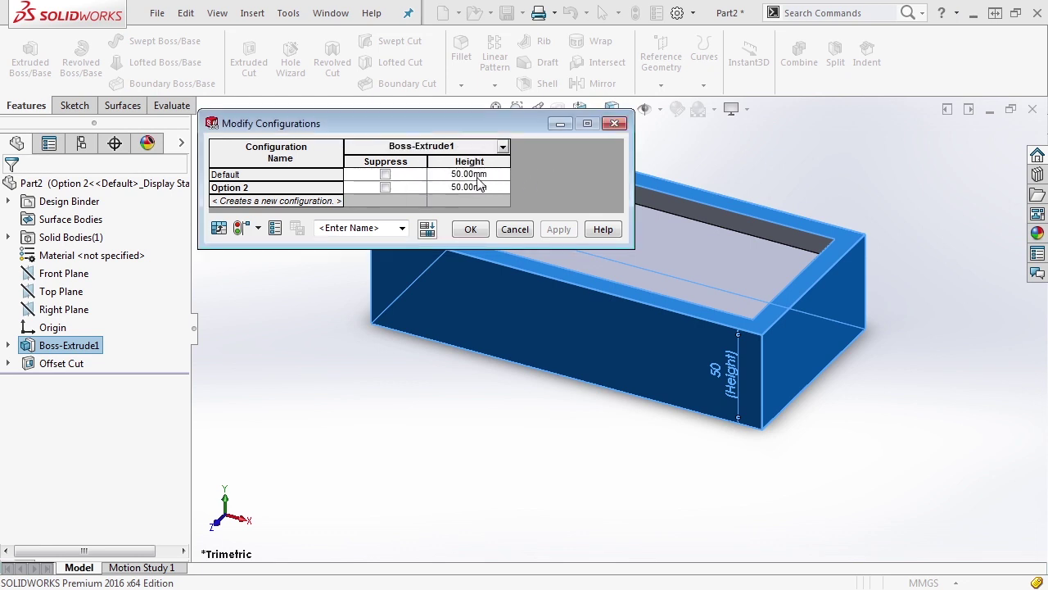
click(465, 187)
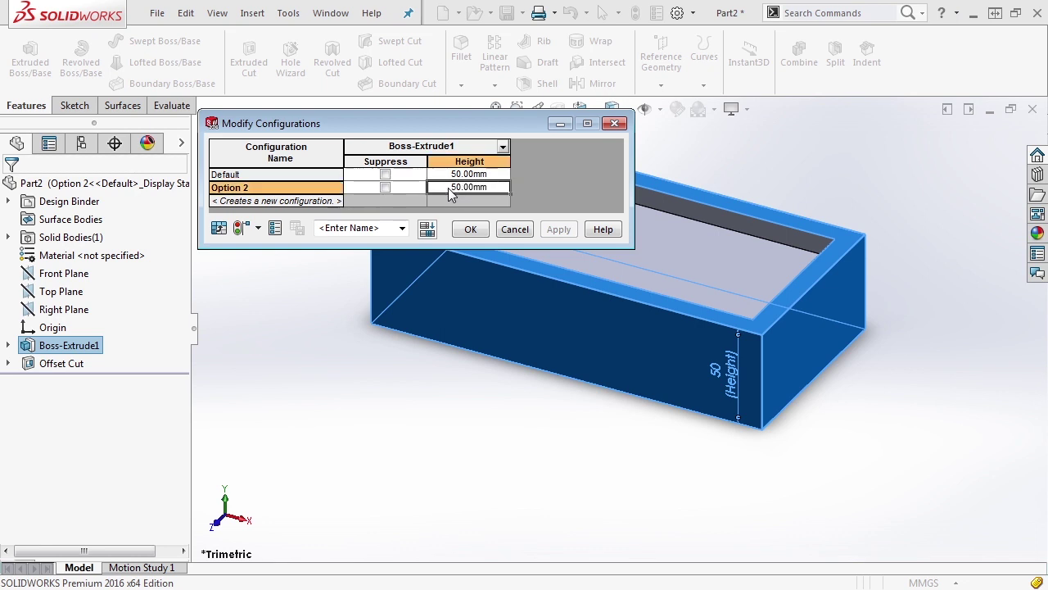
drag(485, 187, 410, 188)
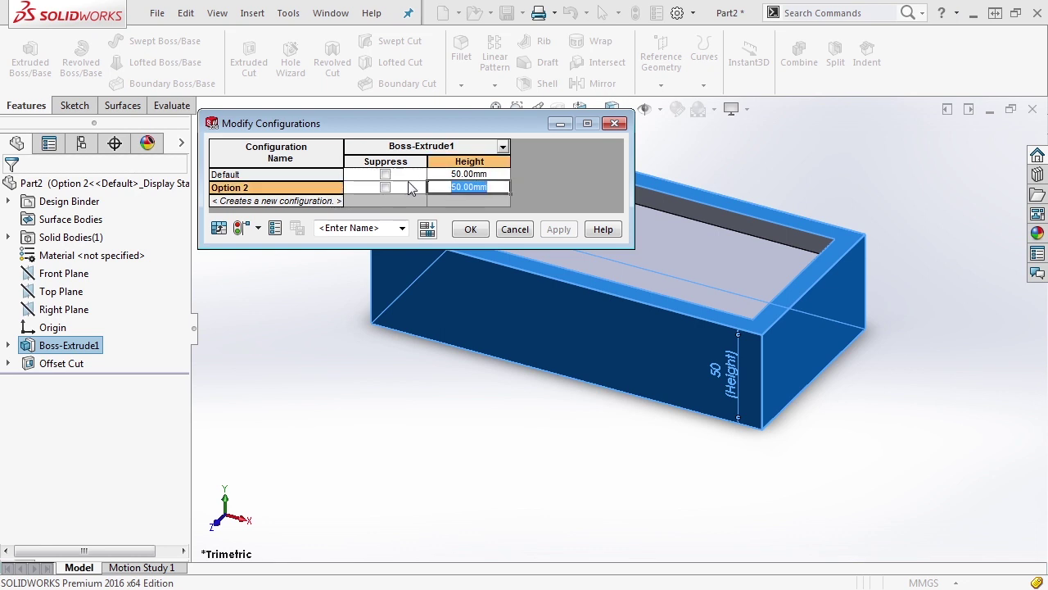
text(100)
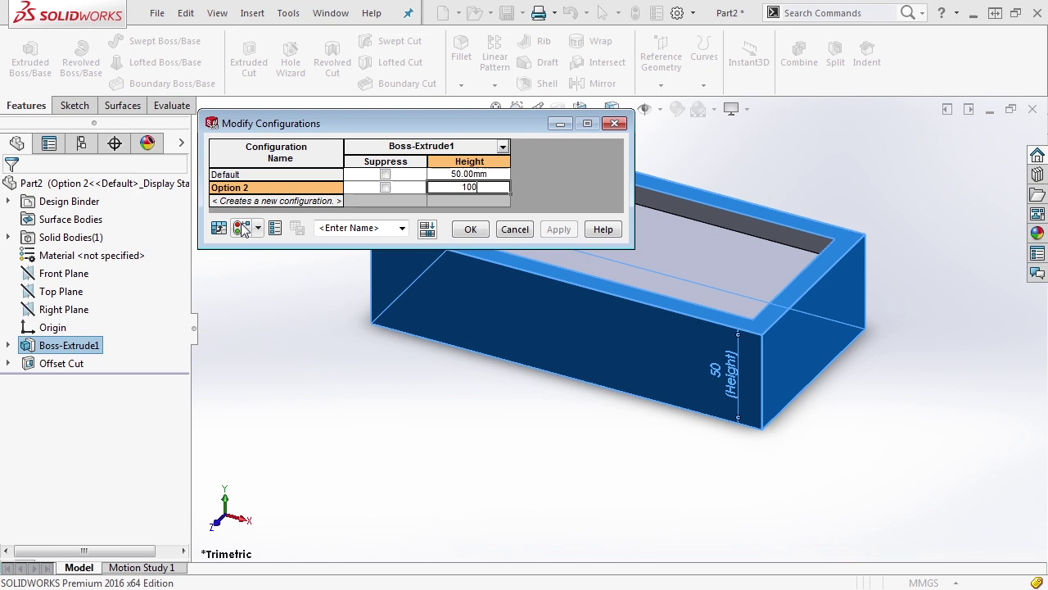
click(468, 232)
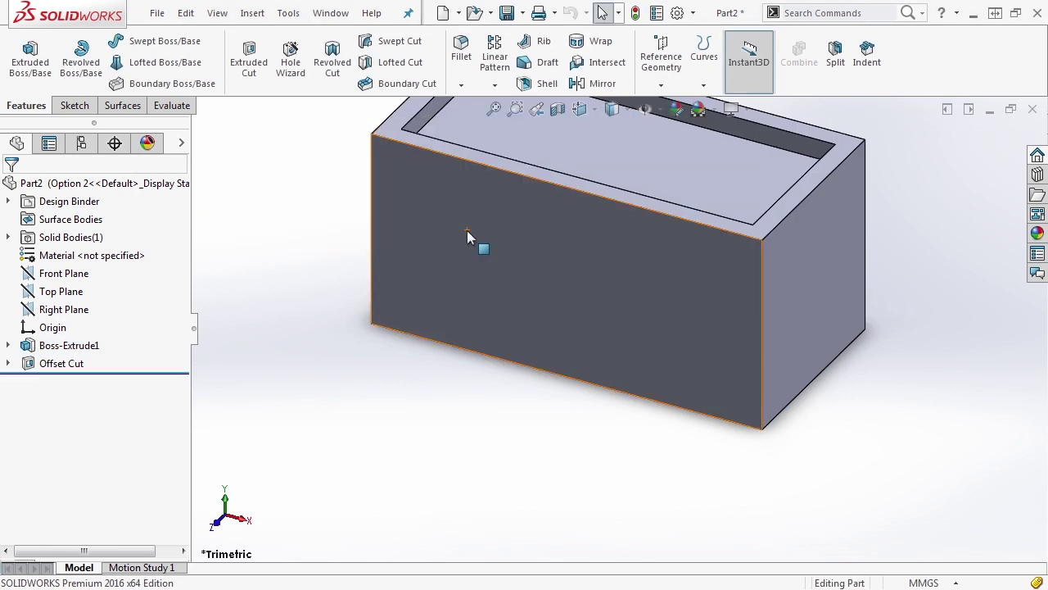
Rebuild on Default, then compare it with the taller Option 2, leaving the 50 mm Default active.
click(81, 143)
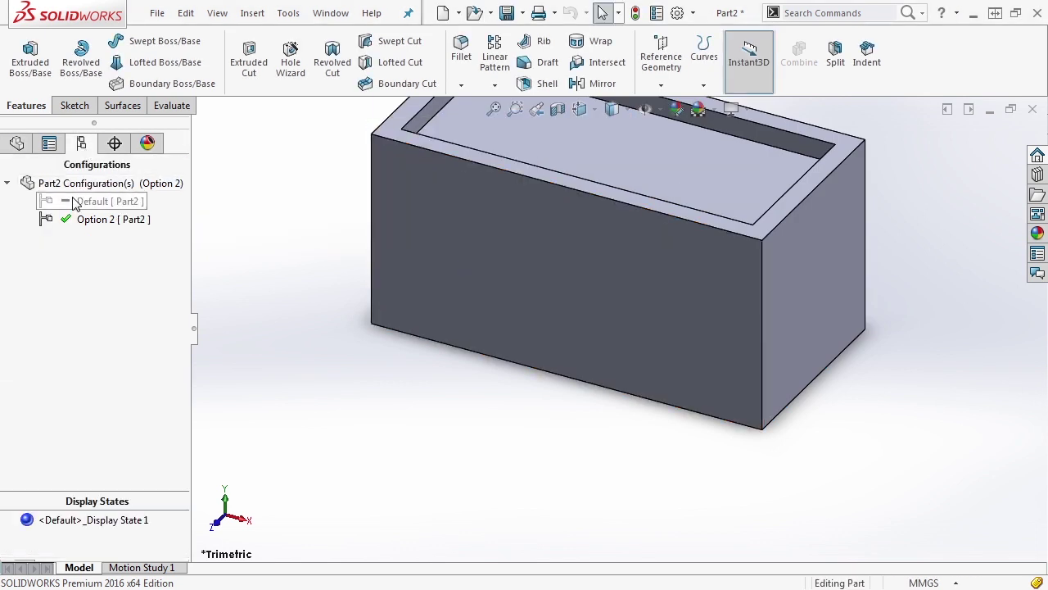
double_click(90, 202)
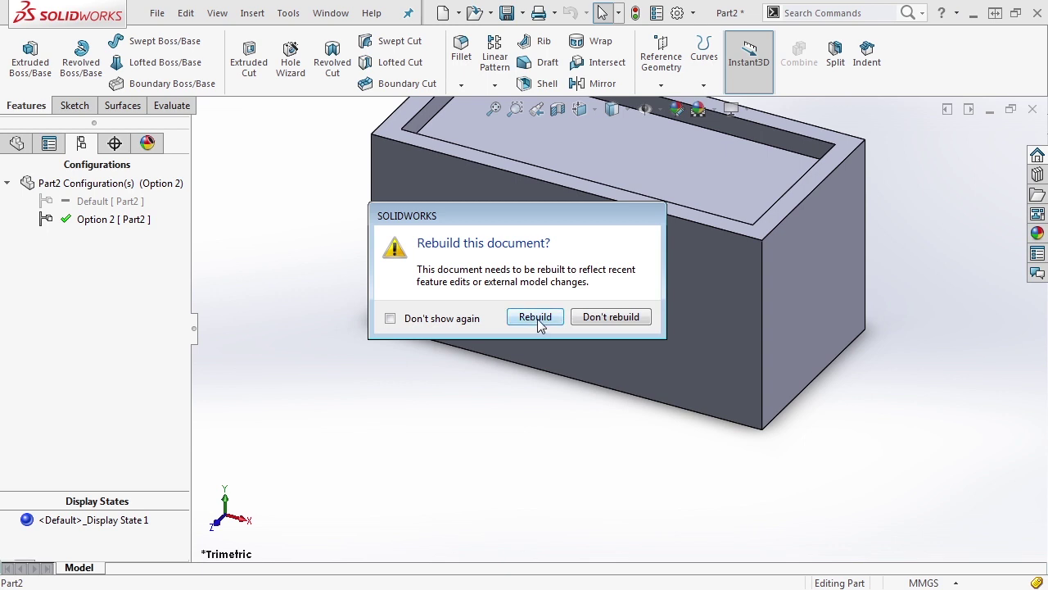
click(537, 318)
double_click(75, 222)
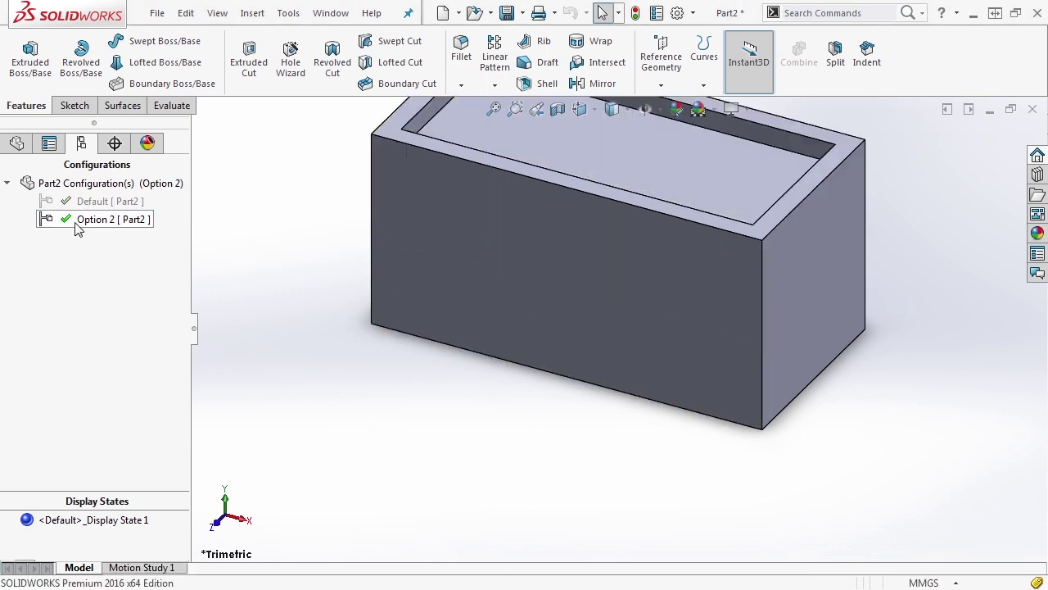
double_click(77, 205)
double_click(76, 219)
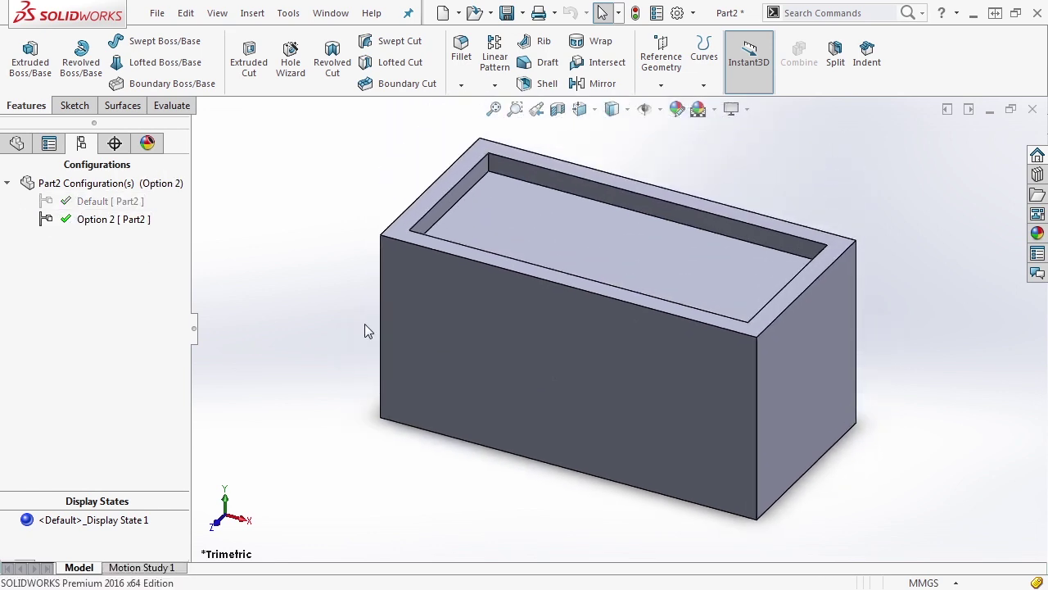
double_click(74, 203)
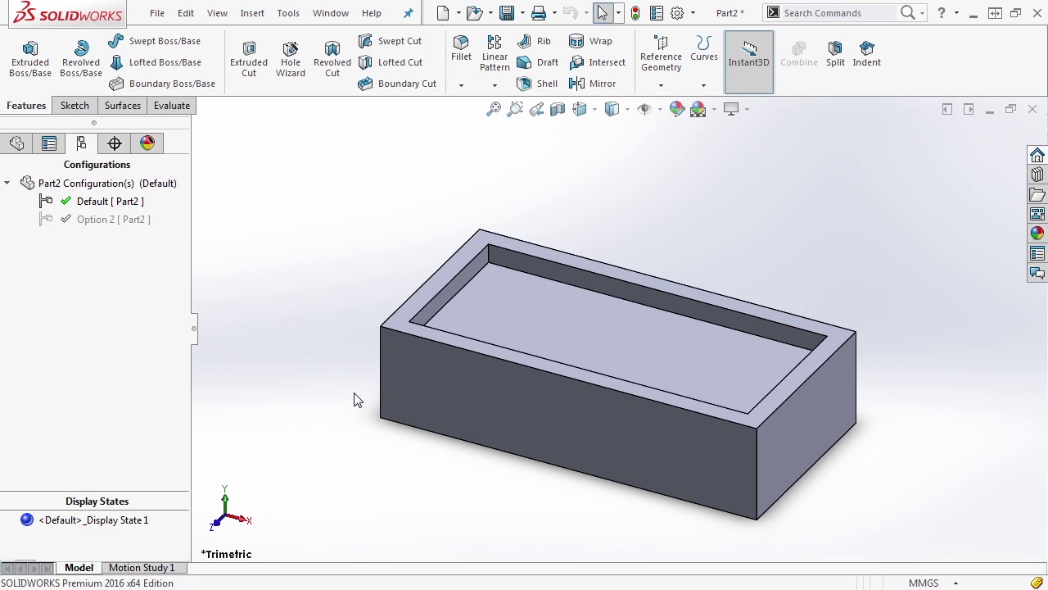
click(18, 144)
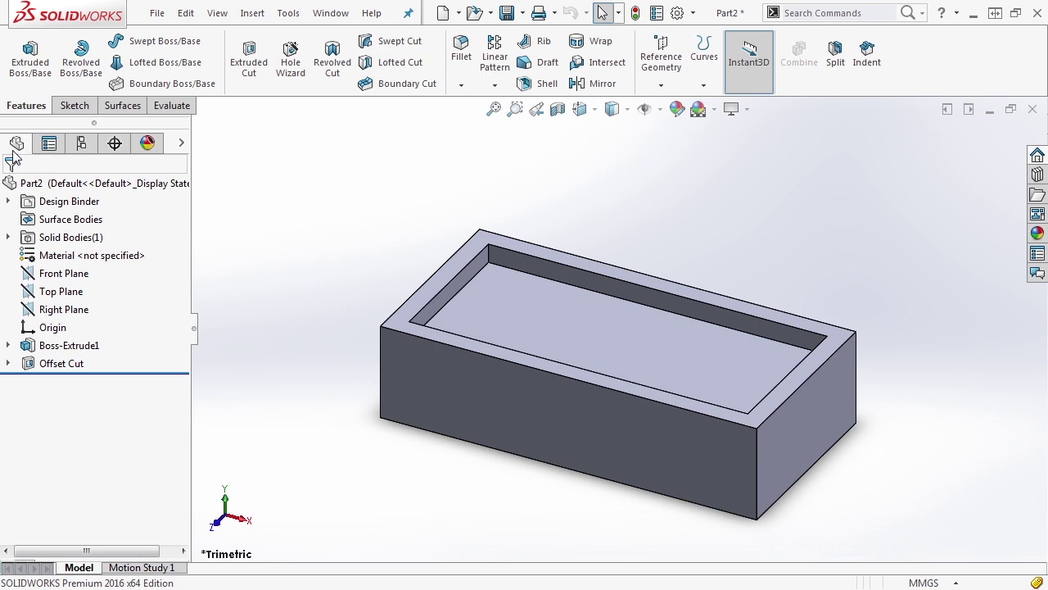
Open the Sketch1 configuration table with its Length and Width dimension columns added.
click(8, 346)
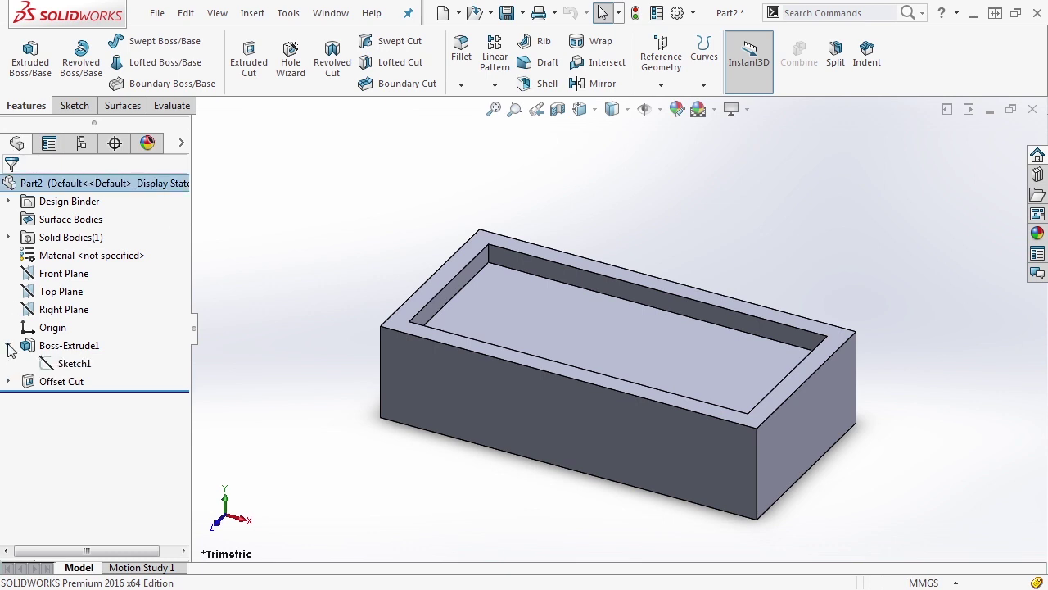
right_click(52, 363)
click(107, 400)
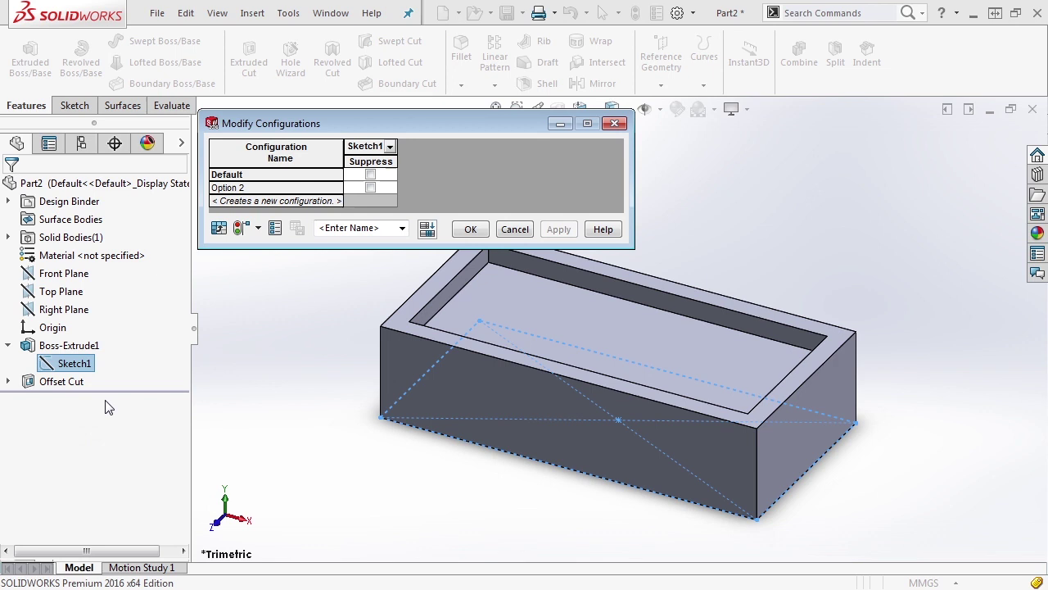
click(391, 146)
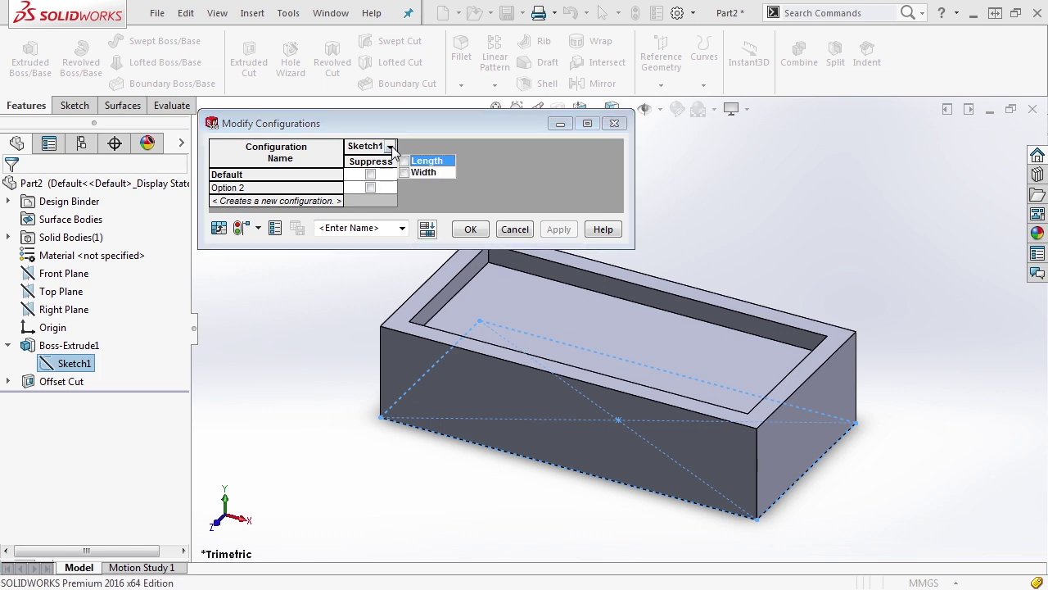
click(404, 172)
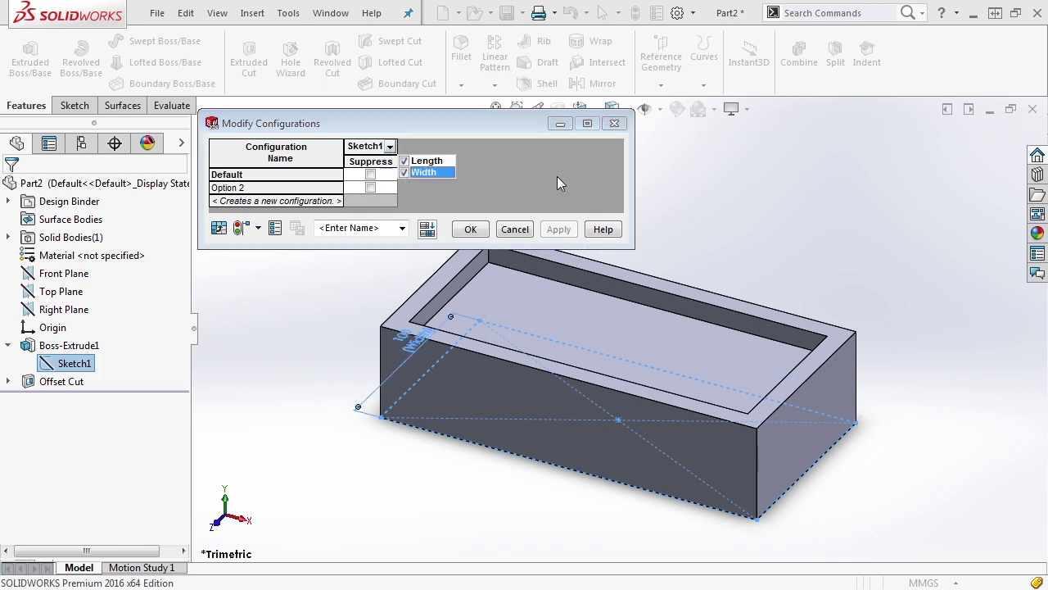
click(557, 175)
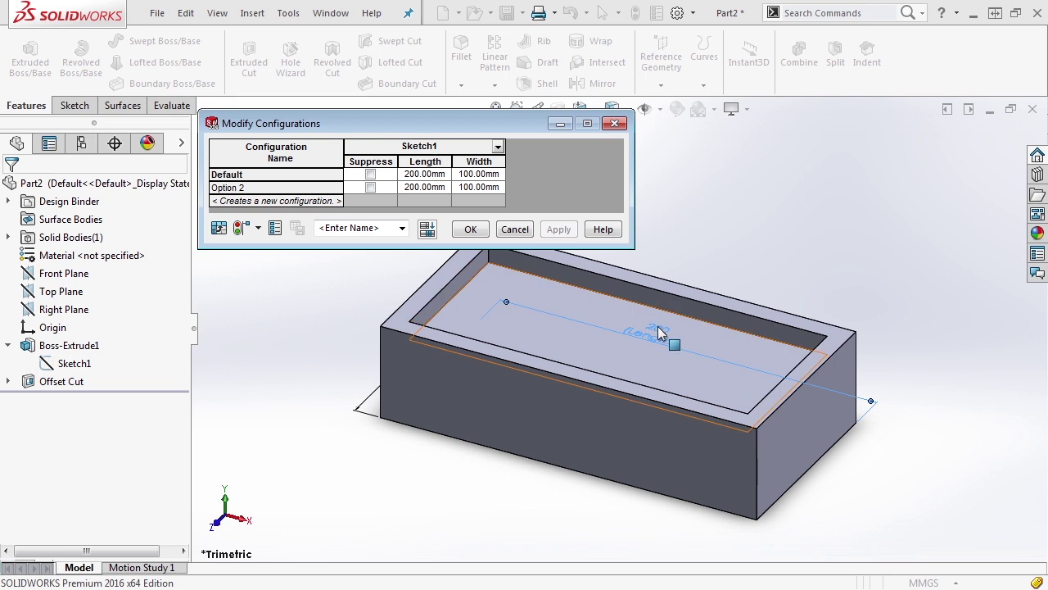
Enter Length 500 and Width 250 for Option 2 and apply the changes.
click(425, 188)
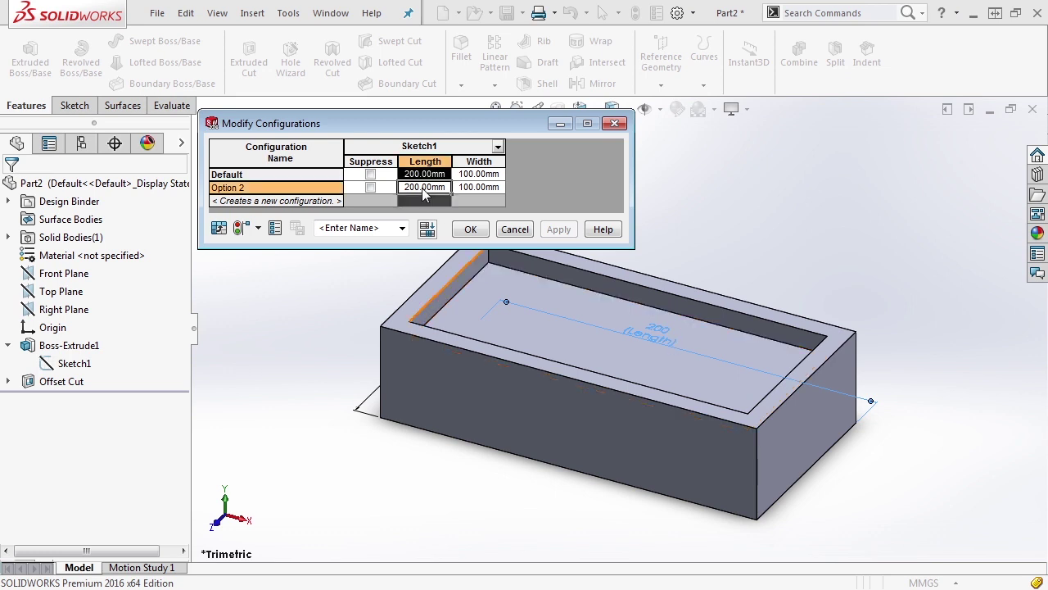
click(425, 188)
drag(440, 187, 376, 188)
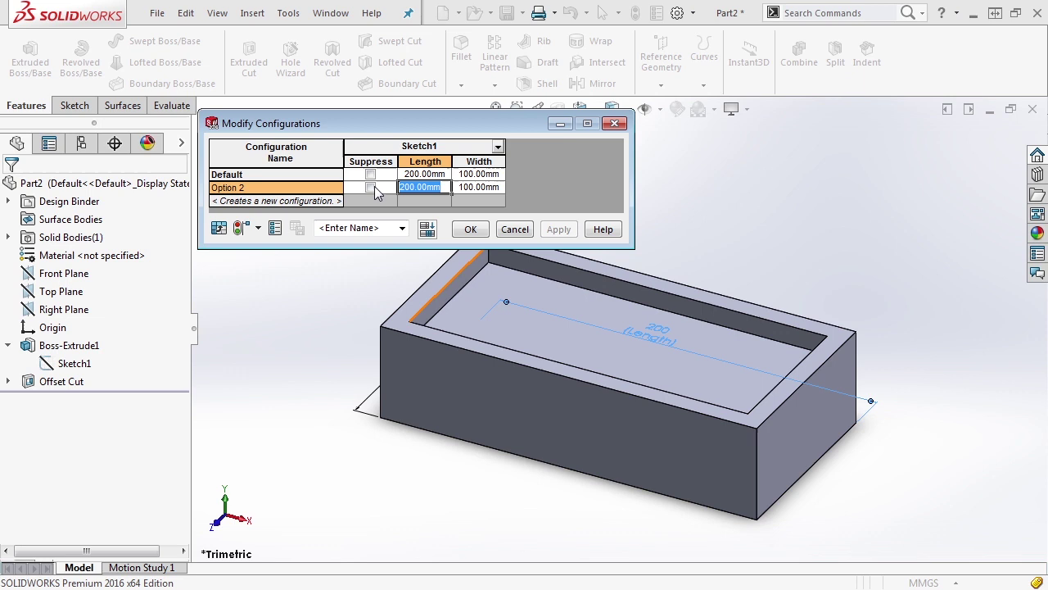
text(500)
click(485, 191)
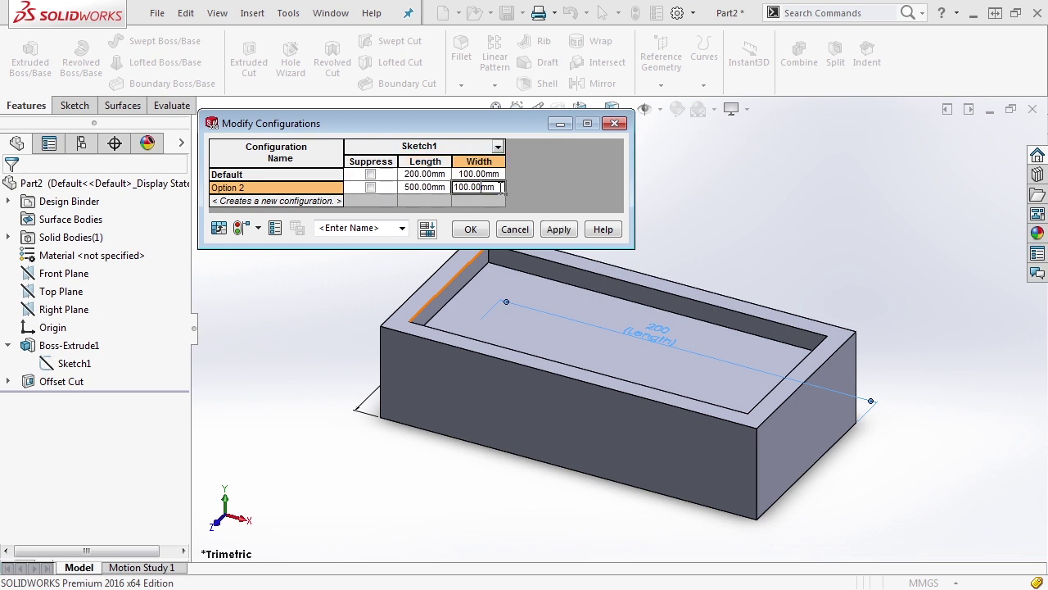
drag(485, 191, 370, 191)
text(250)
click(557, 229)
click(480, 229)
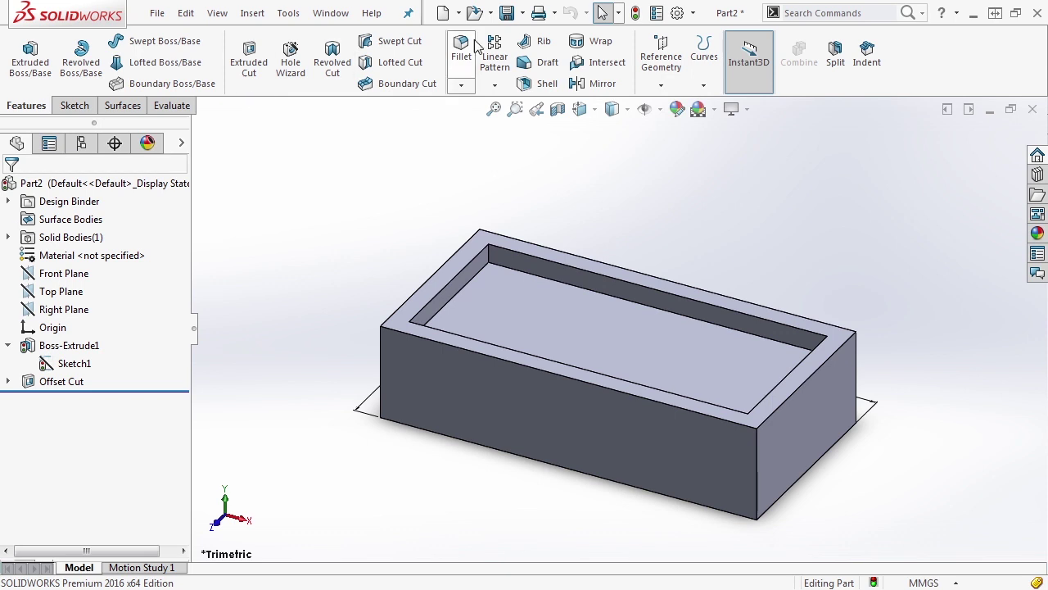
Activate Option 2, zoom to fit, and compare it against Default.
click(81, 143)
double_click(66, 219)
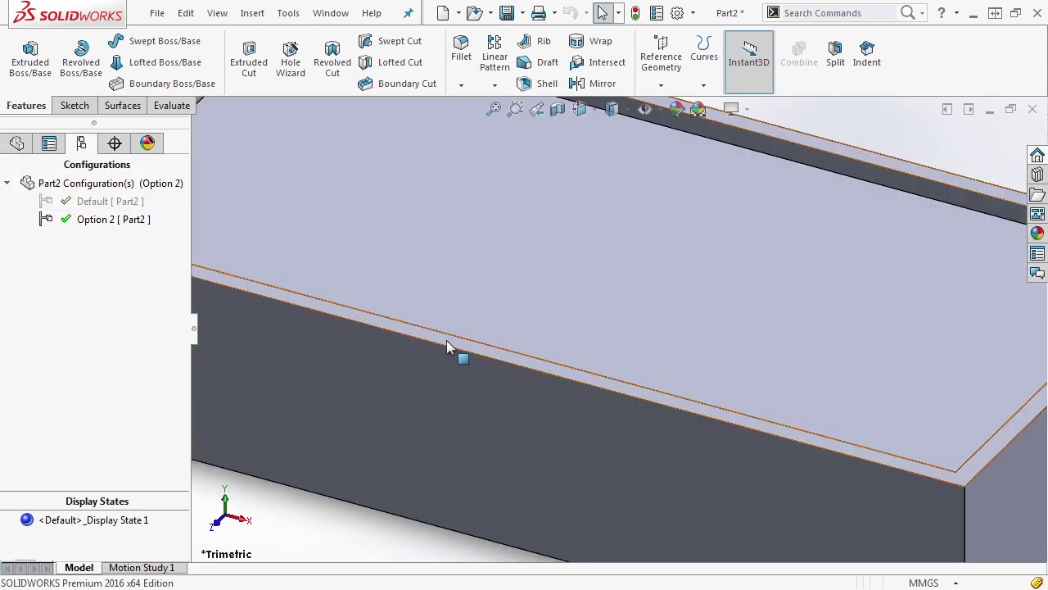
key(f)
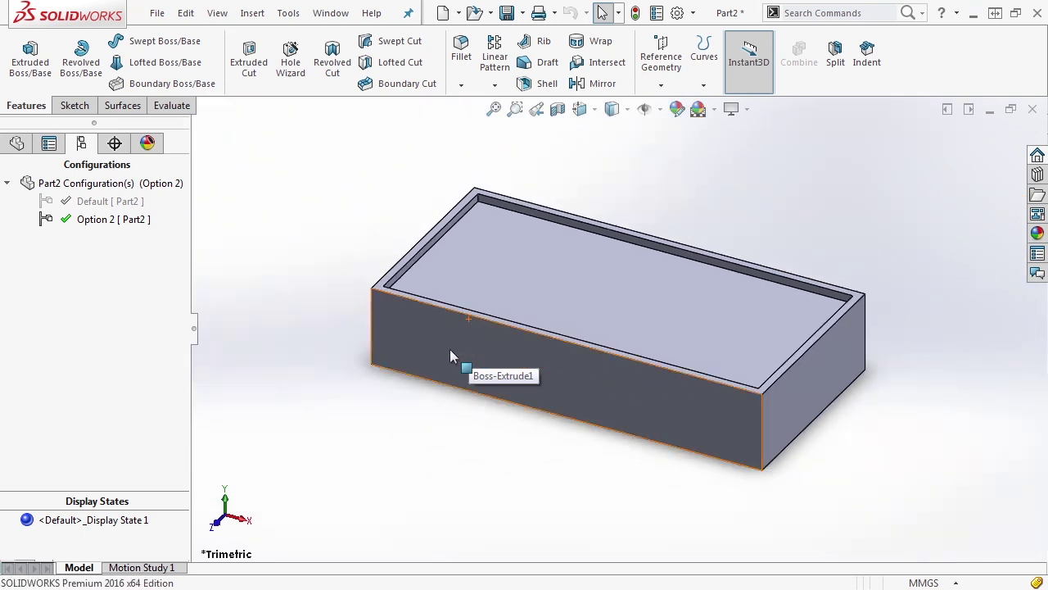
double_click(65, 202)
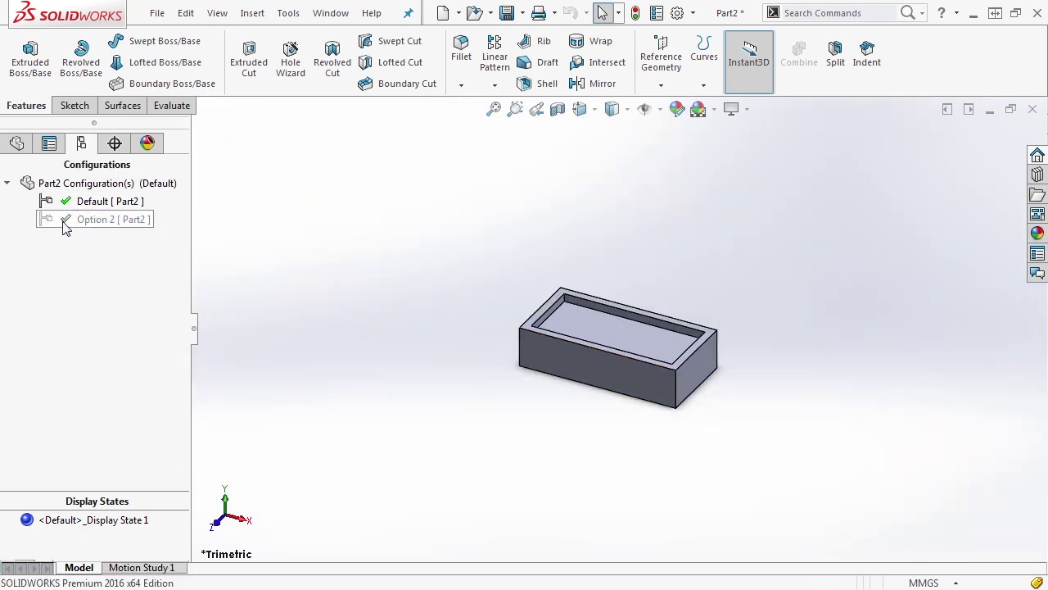
double_click(66, 218)
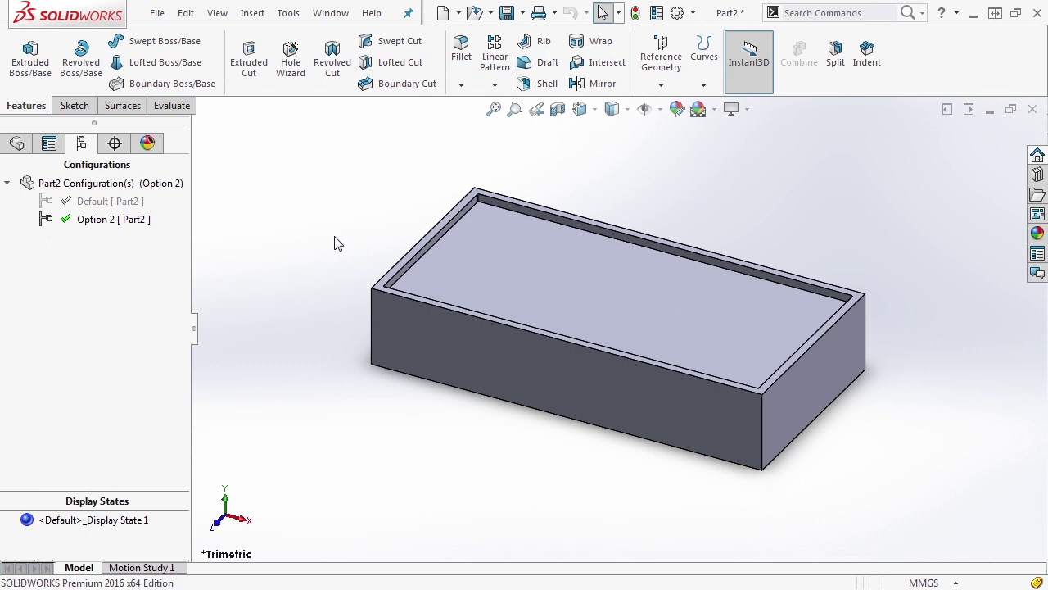
Open the Configure Feature table for Offset Cut.
click(17, 143)
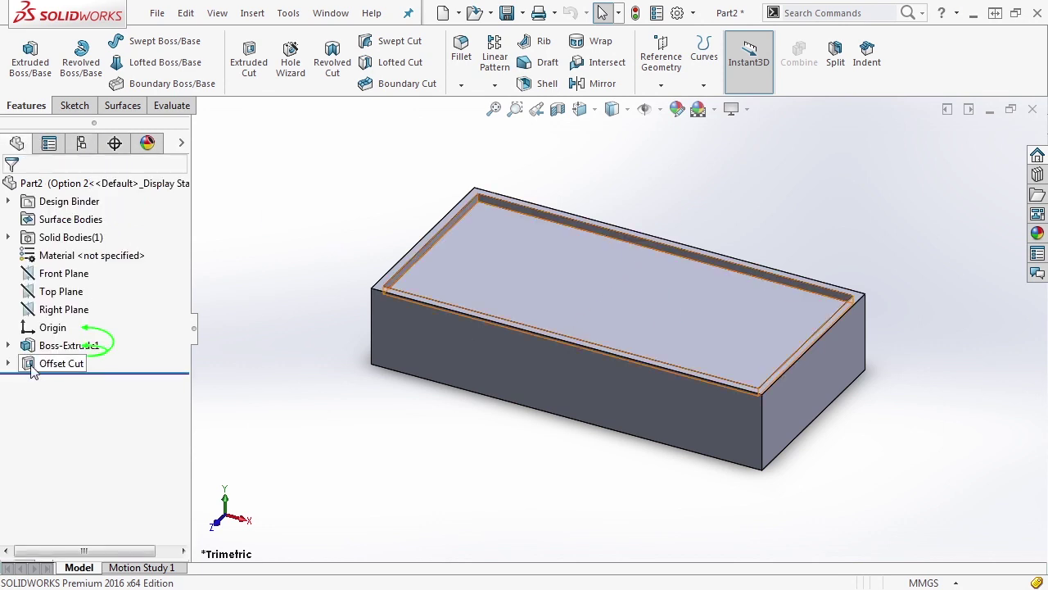
right_click(33, 371)
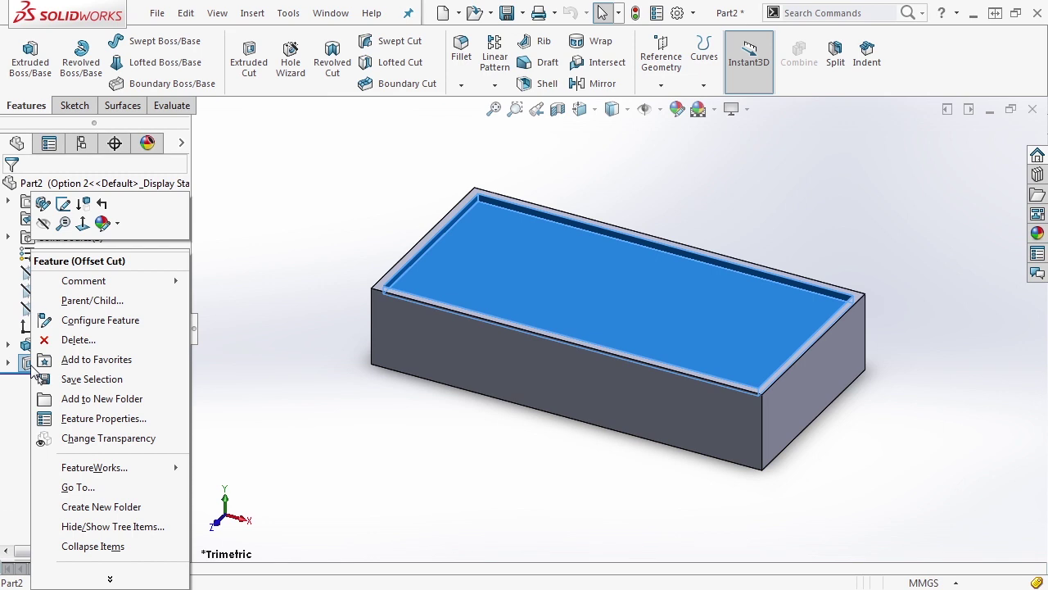
click(89, 320)
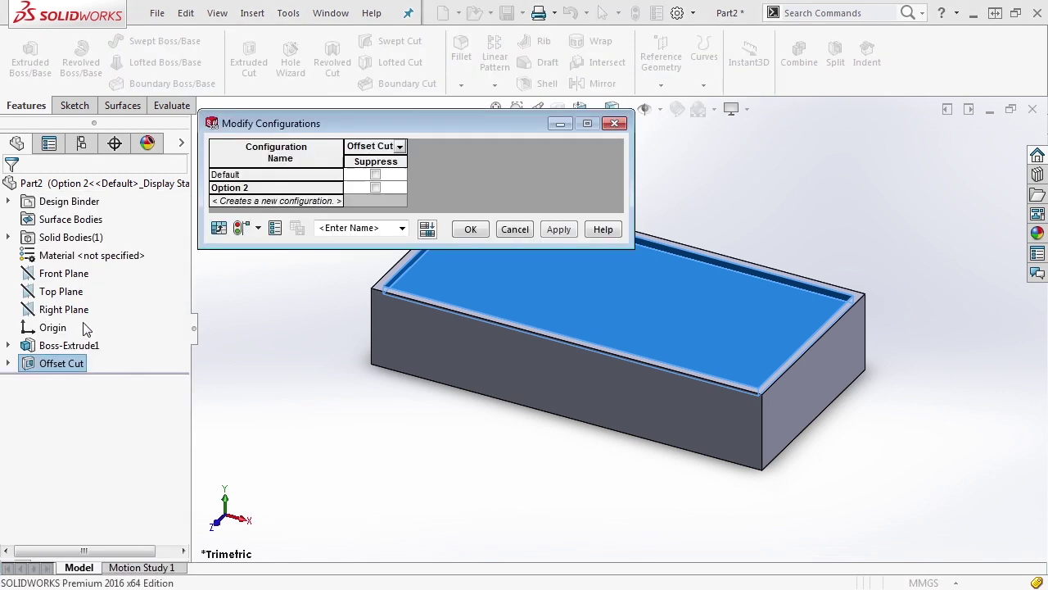
Suppress Offset Cut in Option 2 and set Default's cut depth to 15 mm.
click(376, 187)
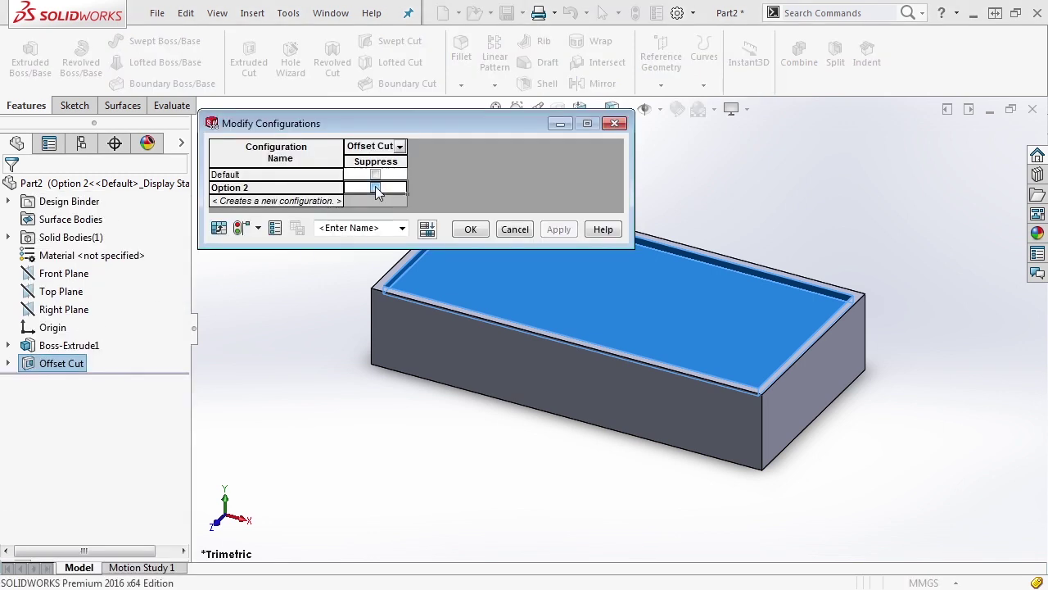
click(400, 146)
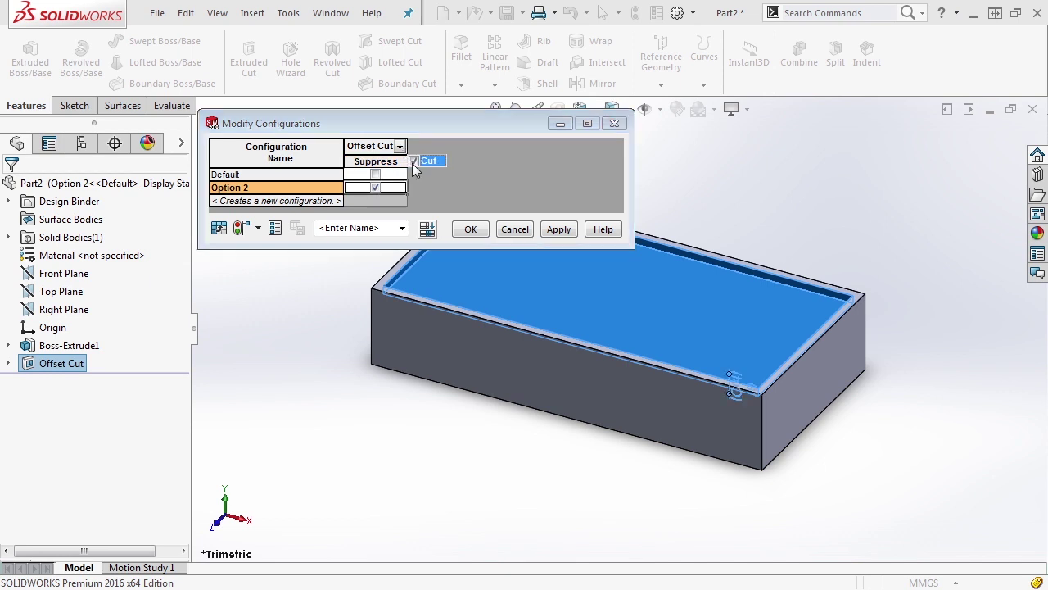
click(467, 200)
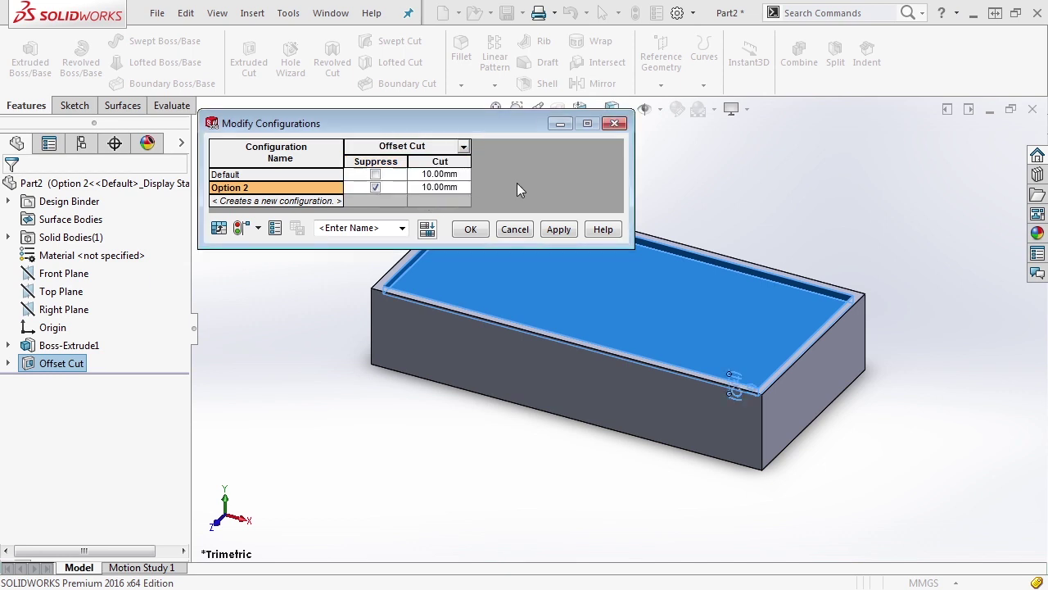
click(443, 174)
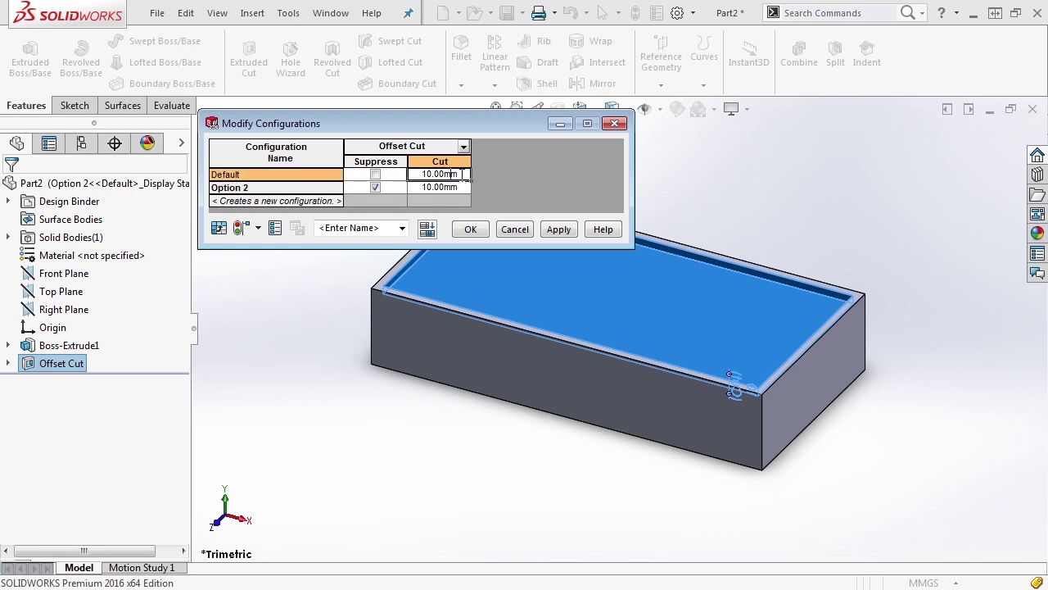
drag(463, 175, 399, 180)
text(15)
key(Return)
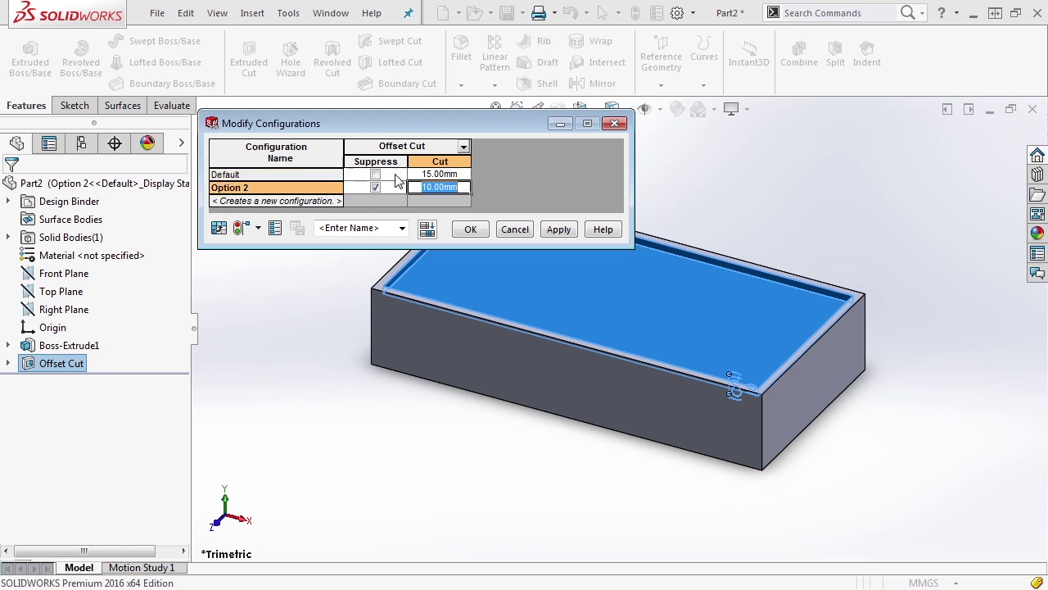
click(471, 229)
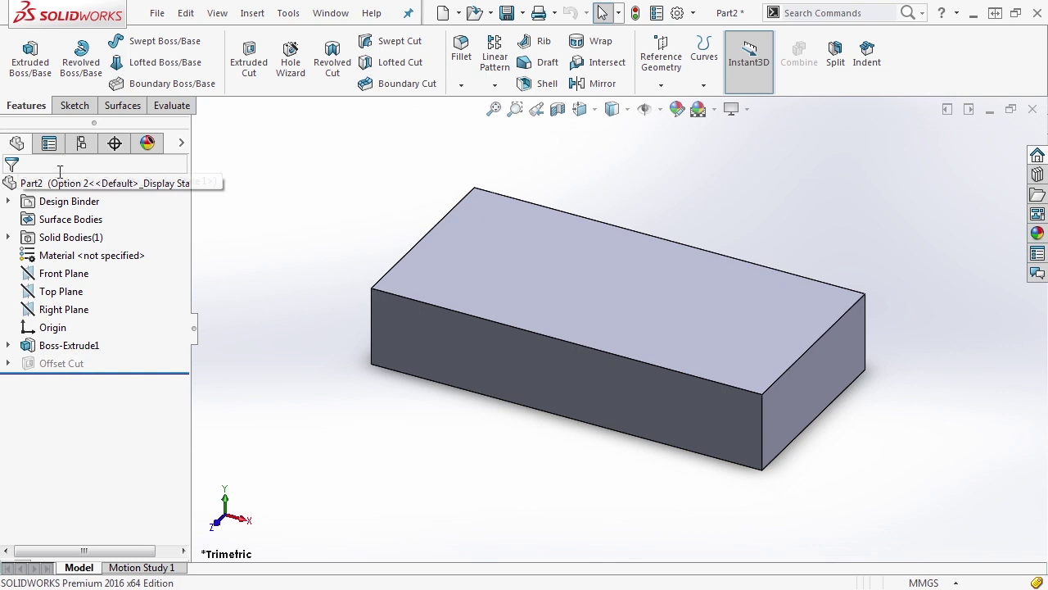
Activate the Default configuration and return to the feature tree.
click(81, 143)
double_click(82, 203)
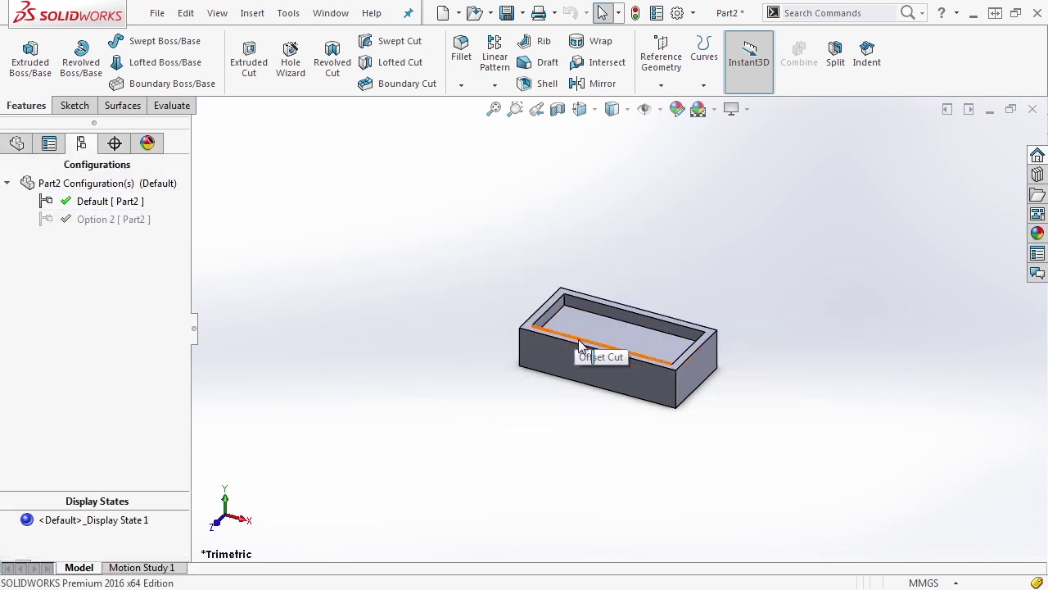
click(17, 143)
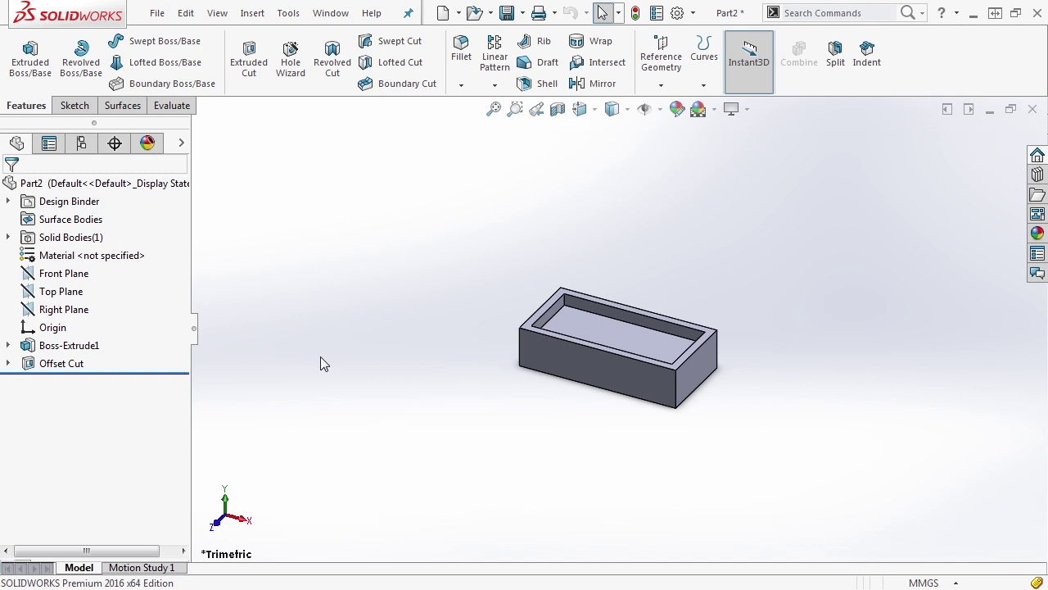
Open the Sketch2 configuration table with the Offset column added.
click(8, 364)
right_click(56, 383)
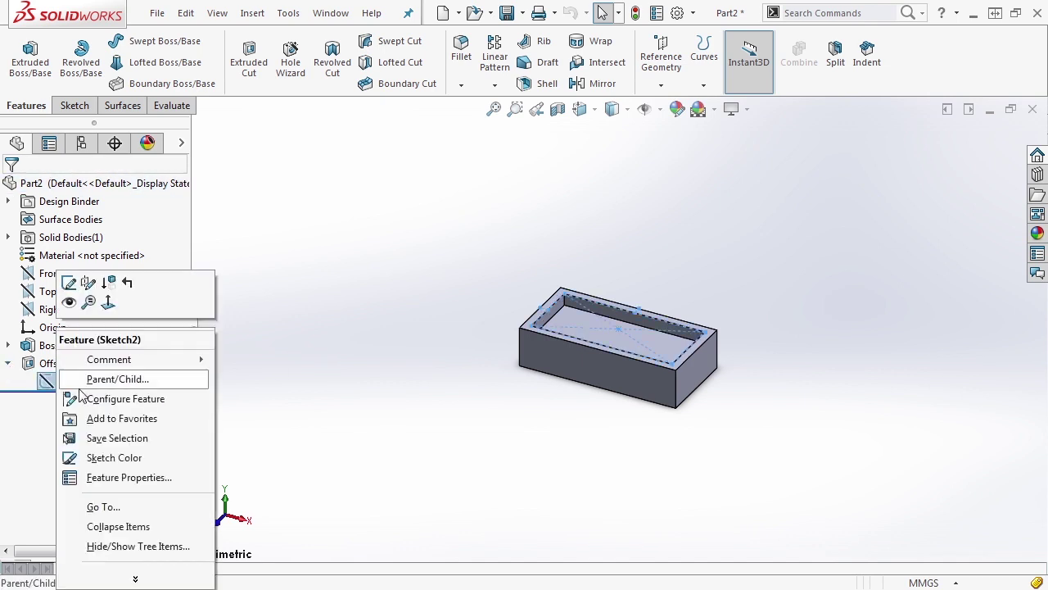
click(94, 400)
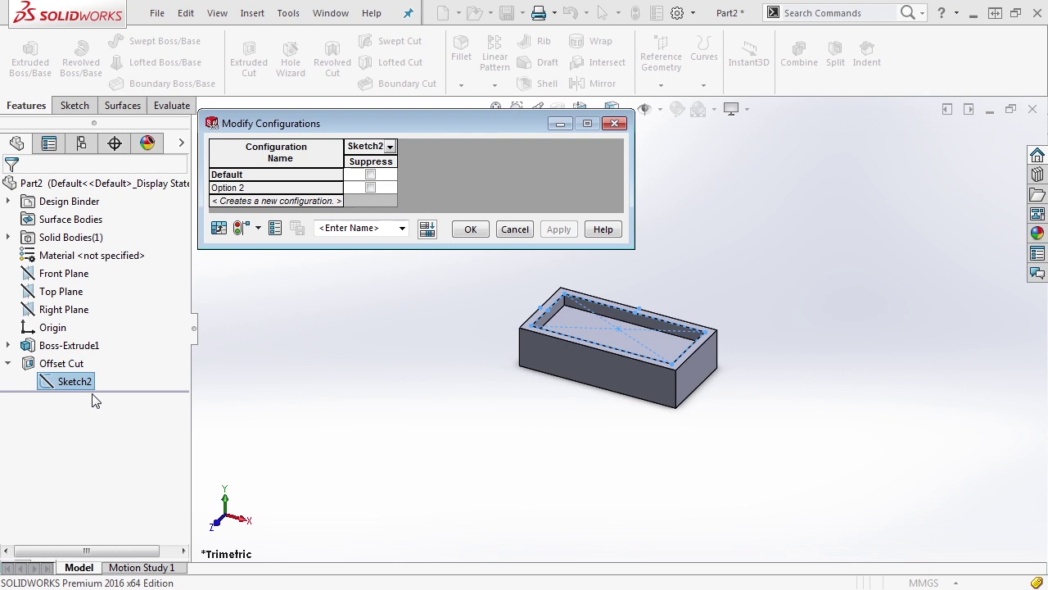
click(390, 146)
click(404, 161)
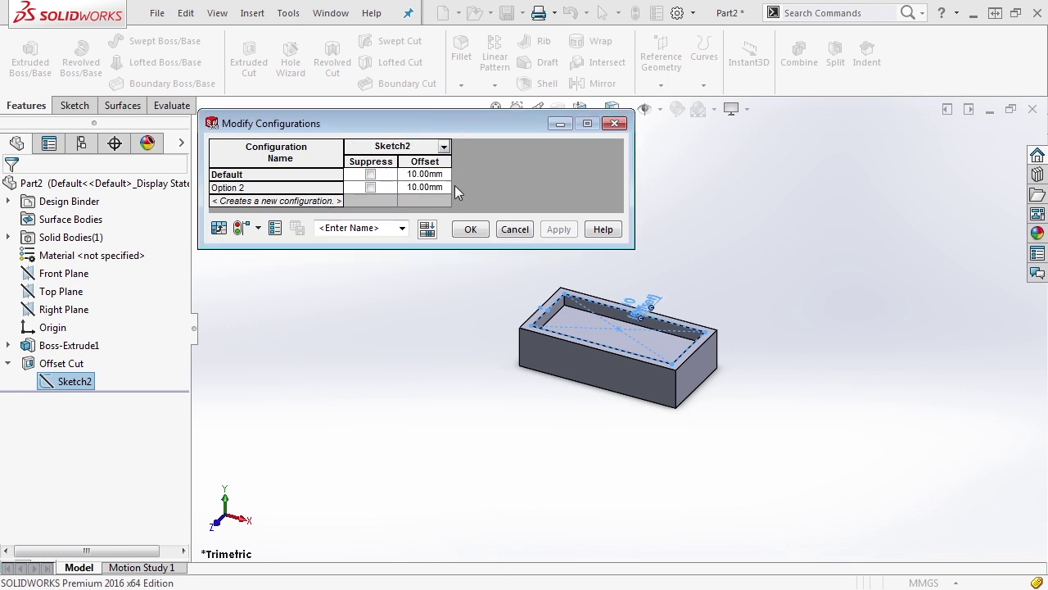
Set Default's offset to 25 mm, replacing an interim 5 mm, and rebuild.
click(424, 174)
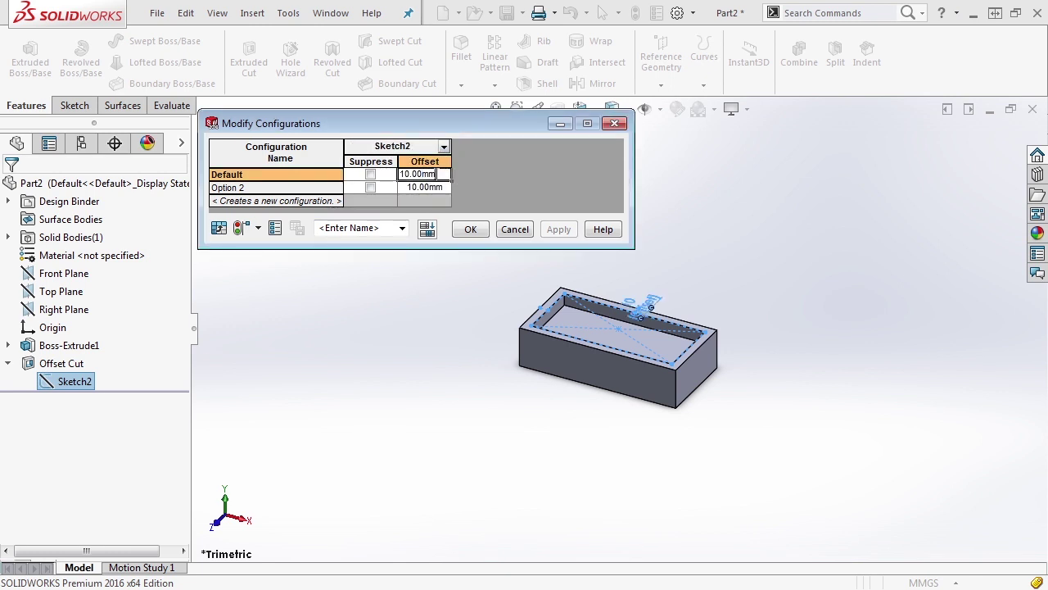
double_click(424, 175)
text(5)
key(Return)
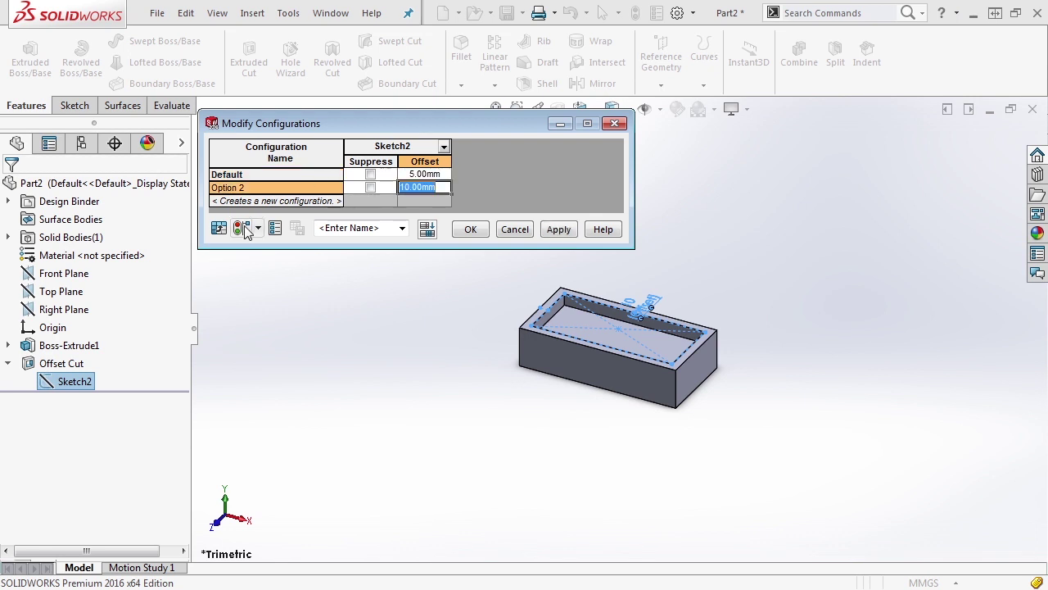
key(Return)
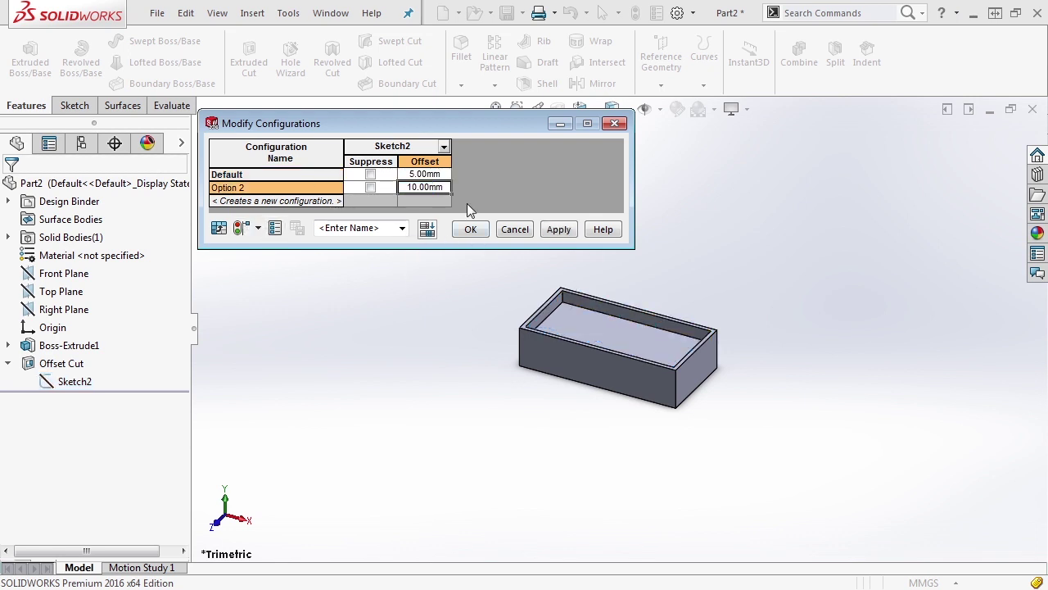
click(425, 174)
double_click(430, 174)
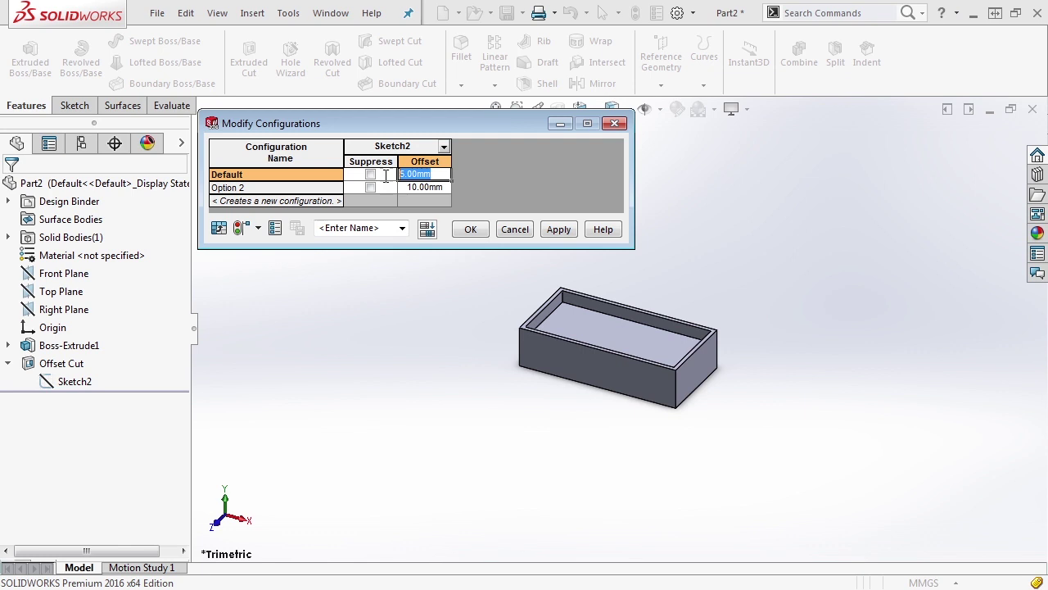
text(25)
click(240, 228)
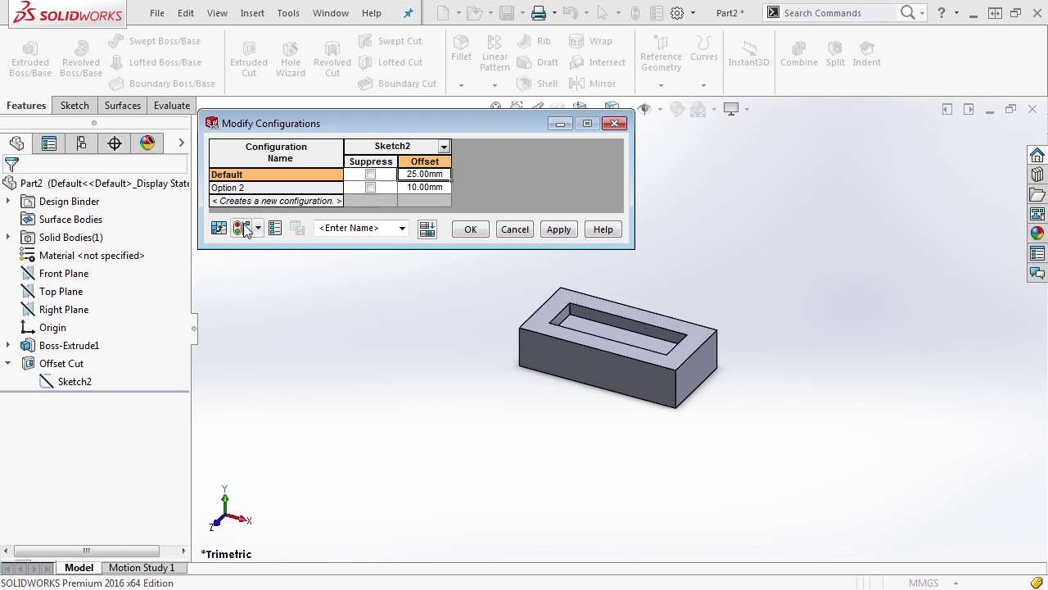
Close the offset table, collapse Offset Cut, and zoom to fit the Default block.
click(470, 230)
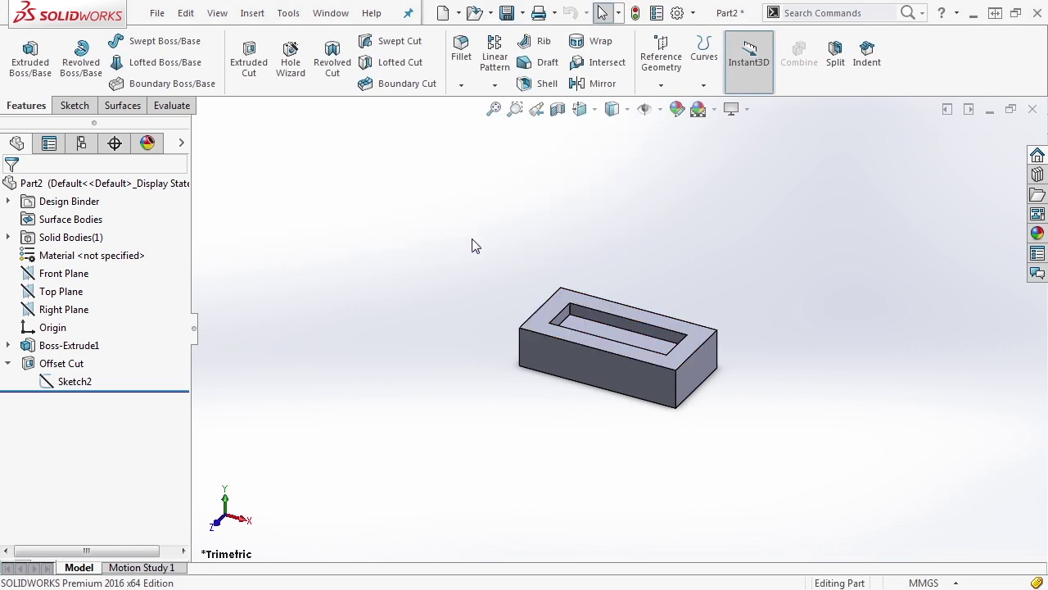
click(8, 363)
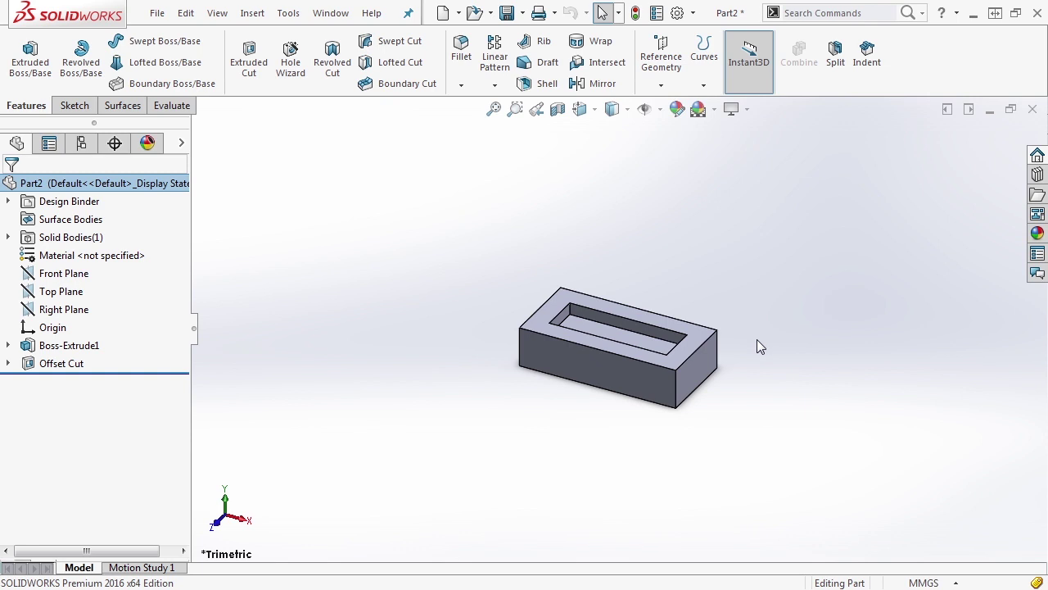
key(f)
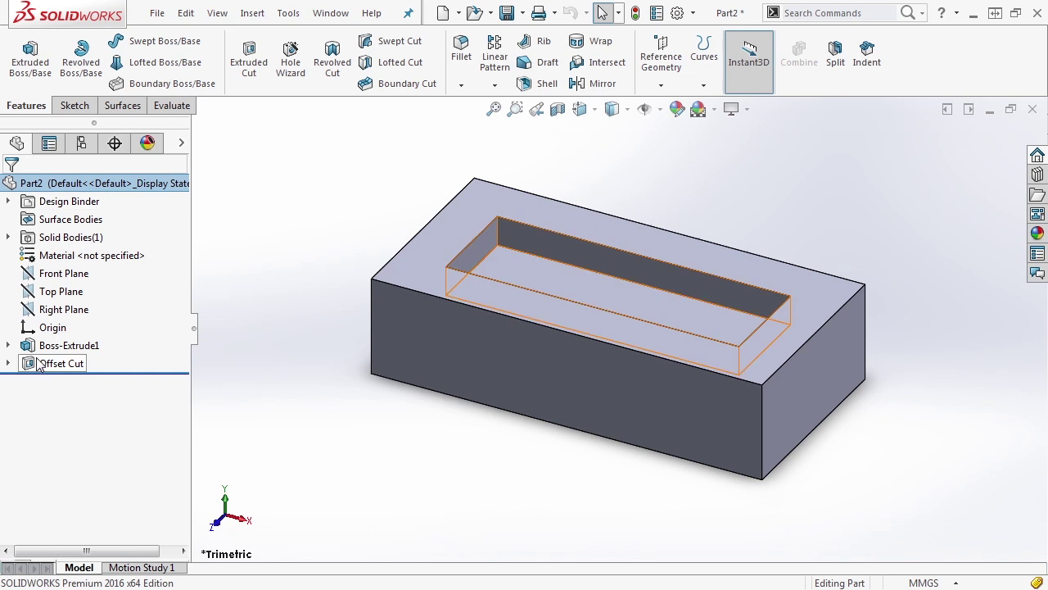
Add a new configuration named new2.
click(82, 147)
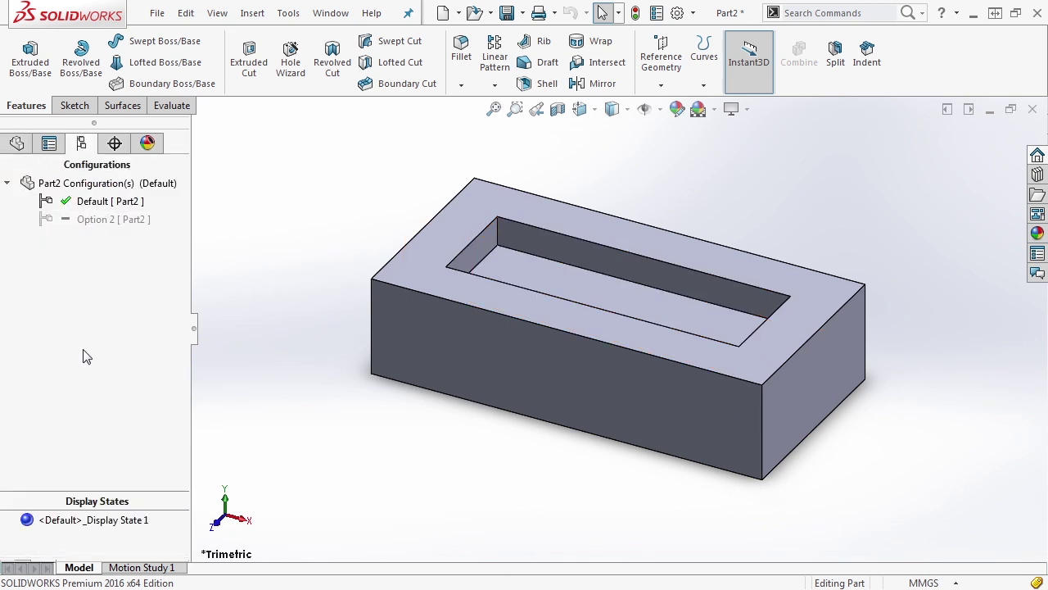
right_click(81, 188)
click(152, 317)
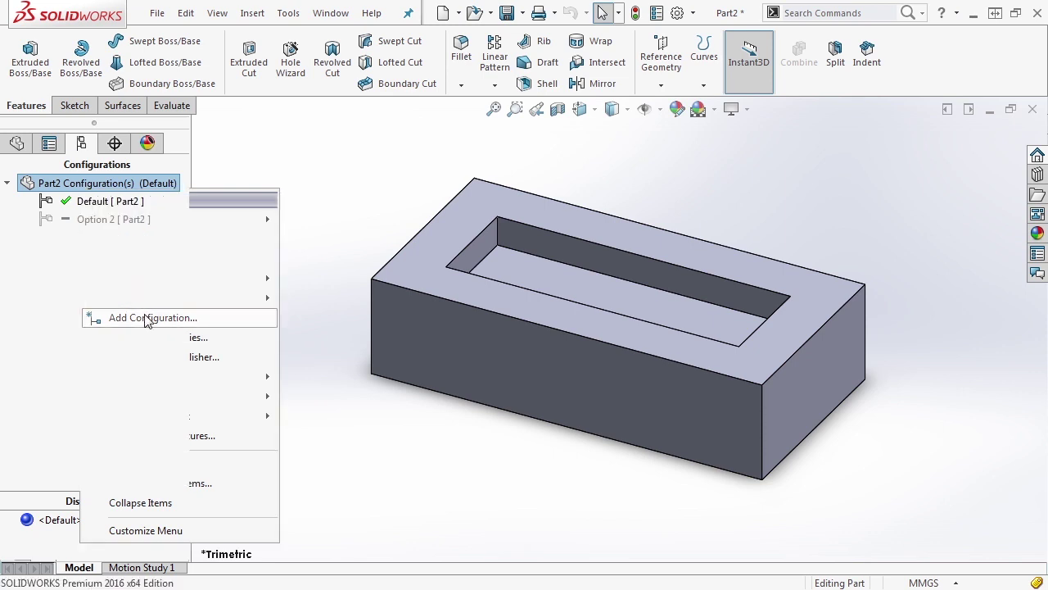
text(new2)
key(Return)
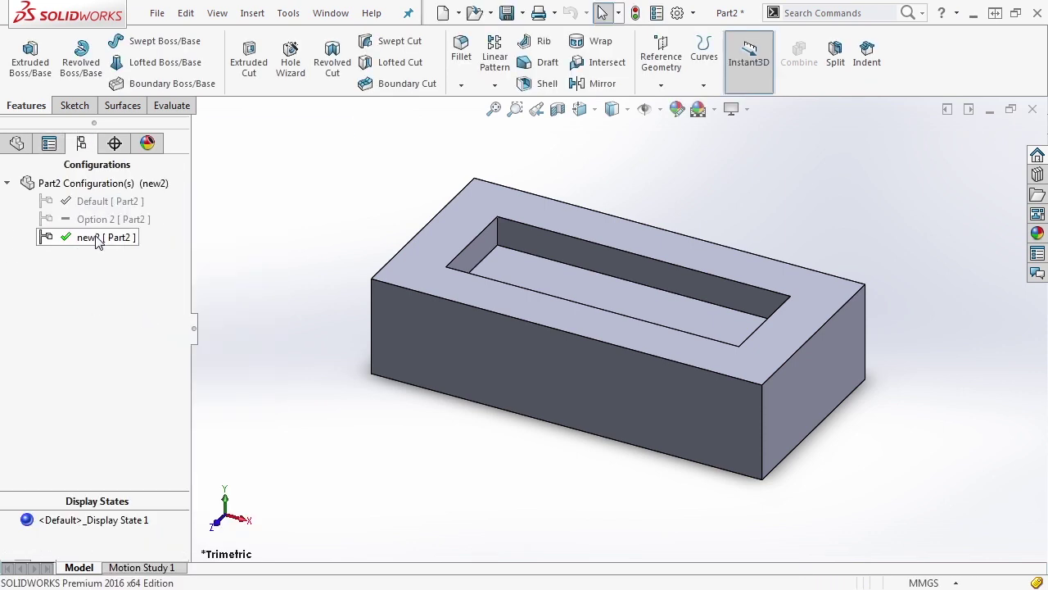
Add another configuration named new3 and return to the feature tree.
right_click(82, 188)
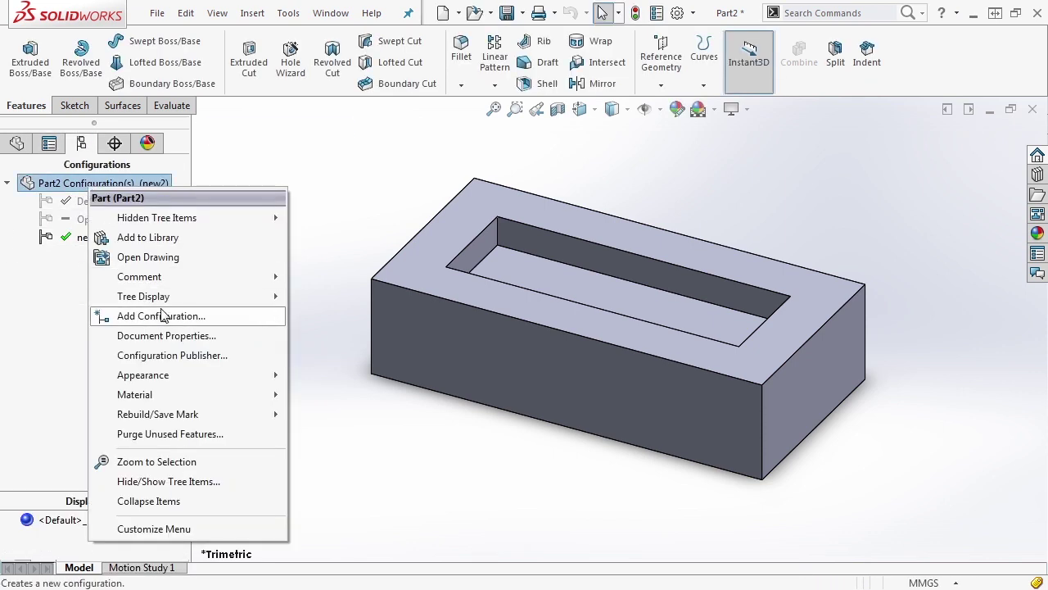
click(152, 313)
text(new3)
key(Return)
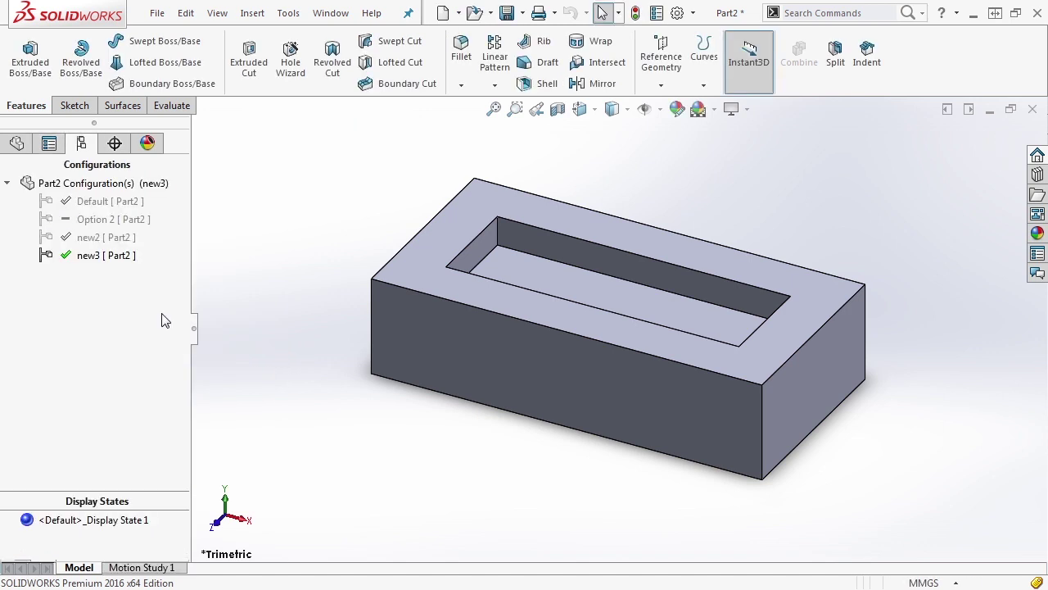
click(25, 149)
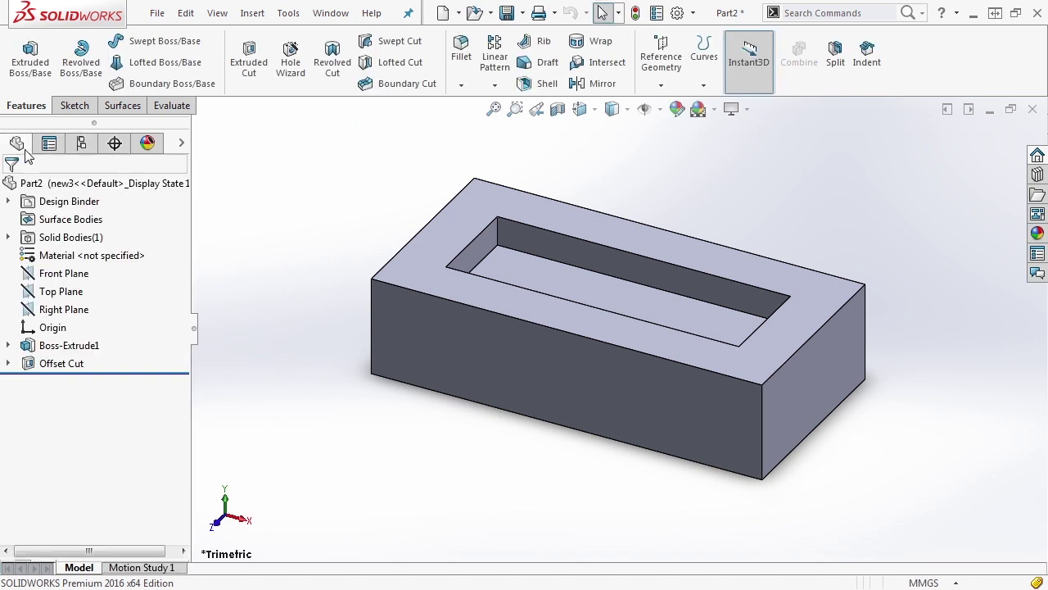
Set the Boss-Extrude1 height to 150 mm for new2 and 25 mm for new3.
right_click(57, 345)
click(119, 321)
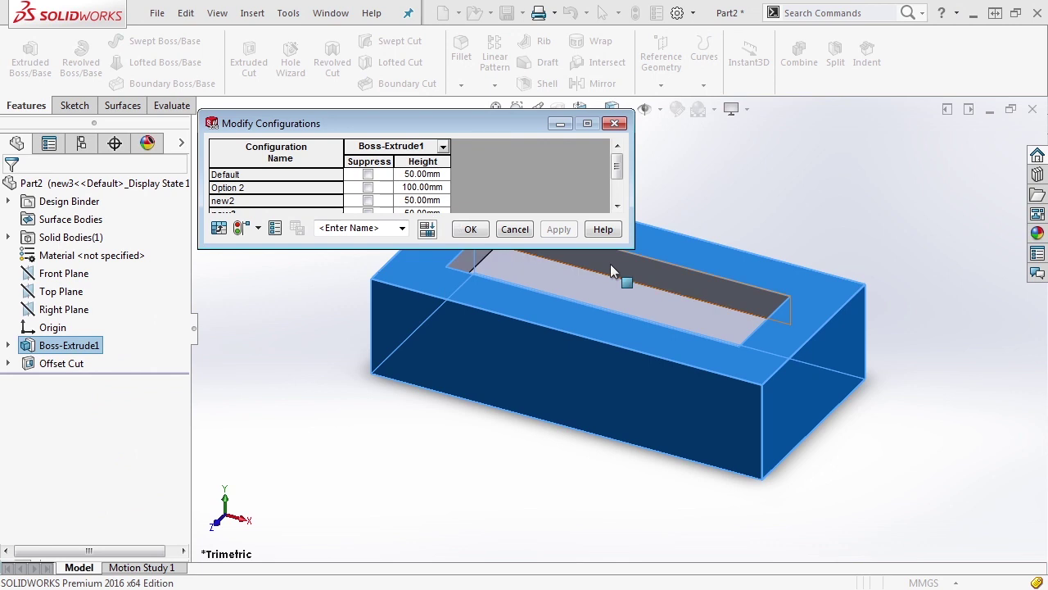
drag(627, 247, 643, 364)
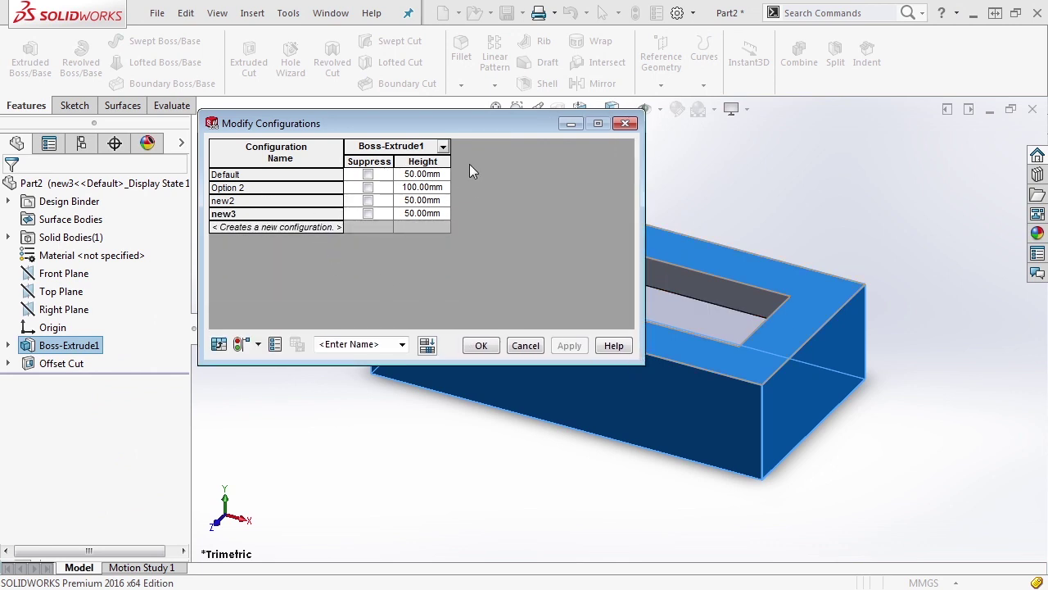
click(442, 147)
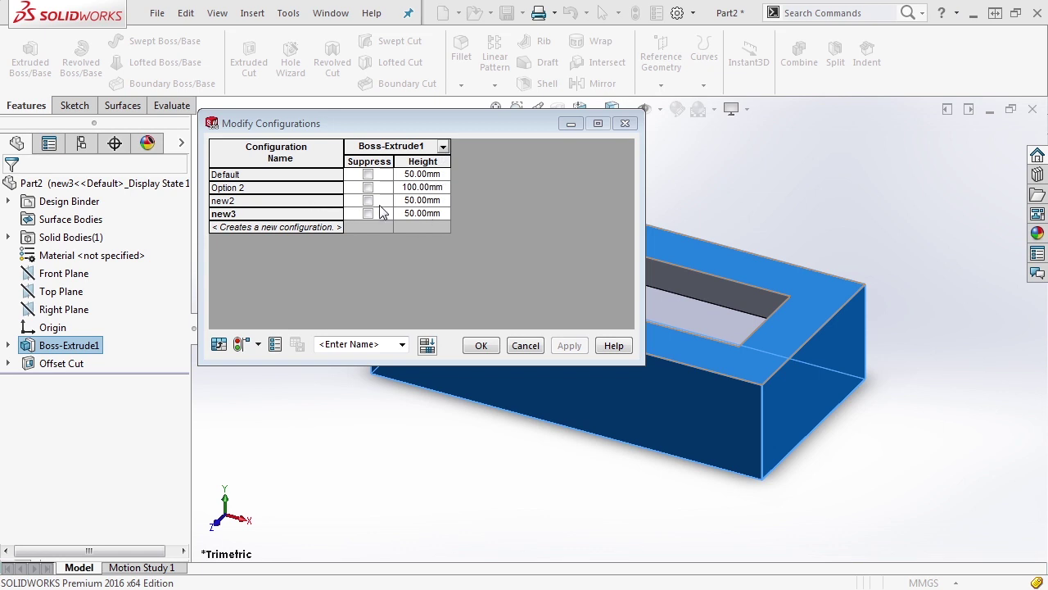
click(422, 200)
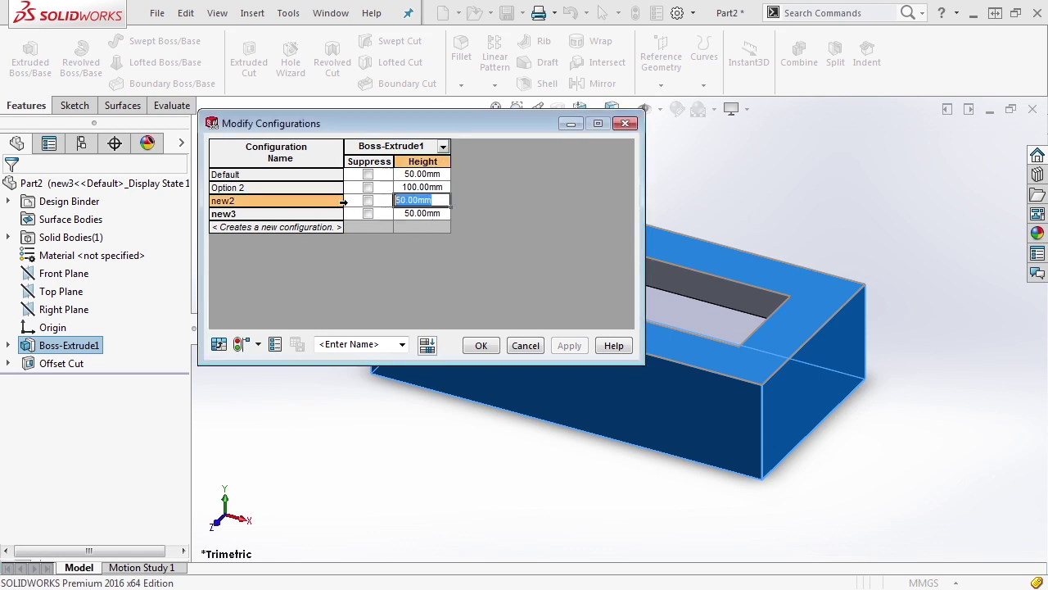
text(150)
key(Return)
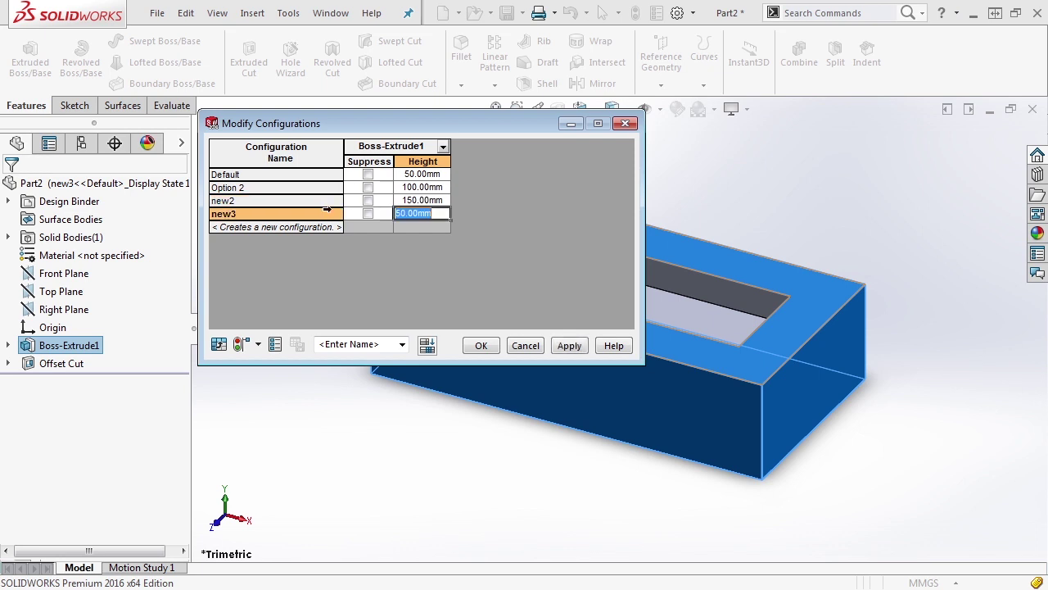
text(25)
click(569, 345)
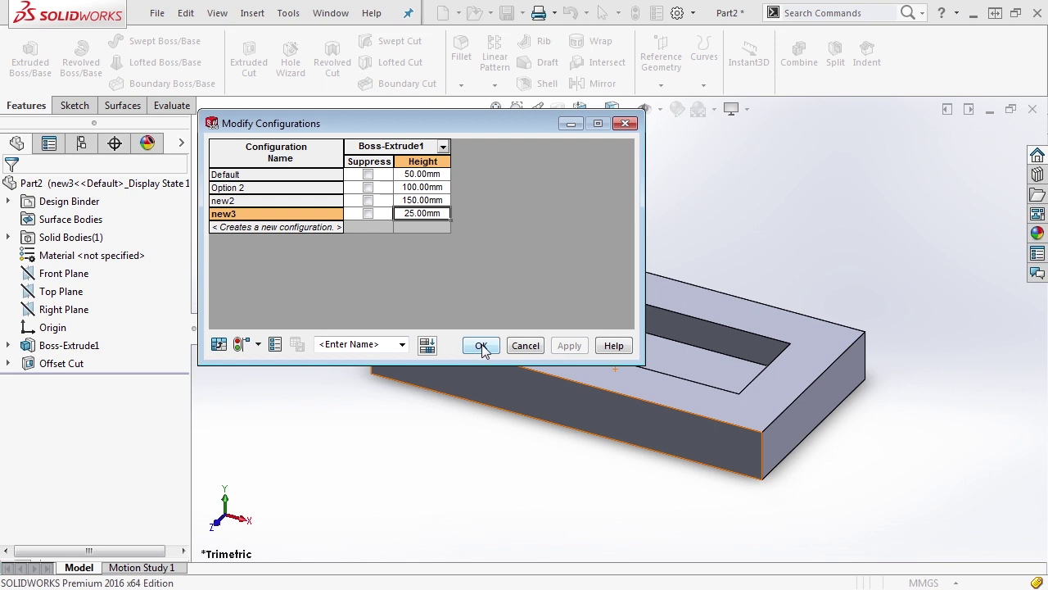
click(481, 345)
Rebuild on new2, then cycle through Default, Option 2, new2 and new3, ending on new3.
click(81, 143)
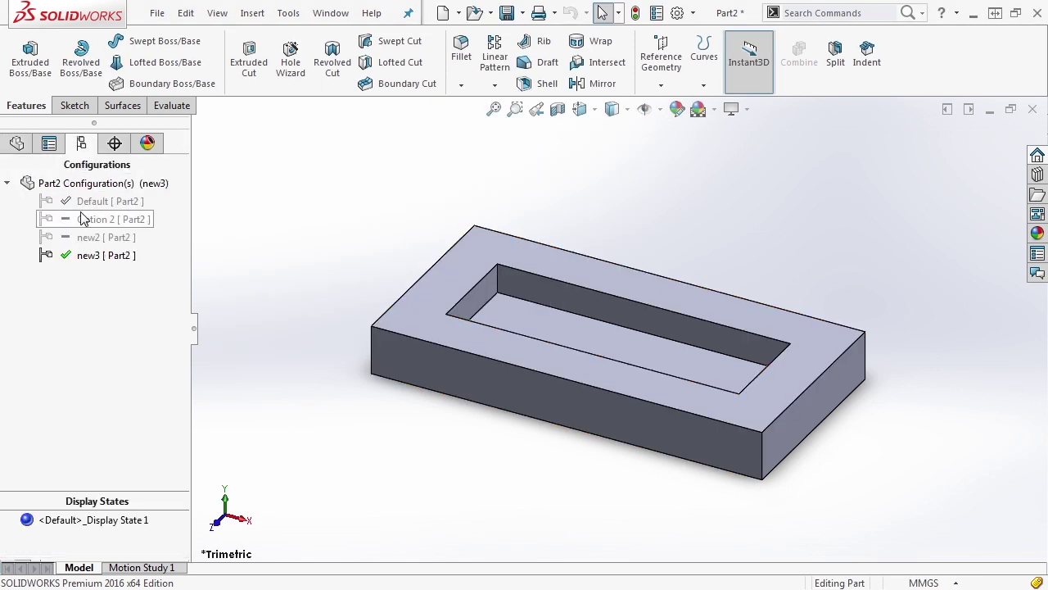
double_click(90, 237)
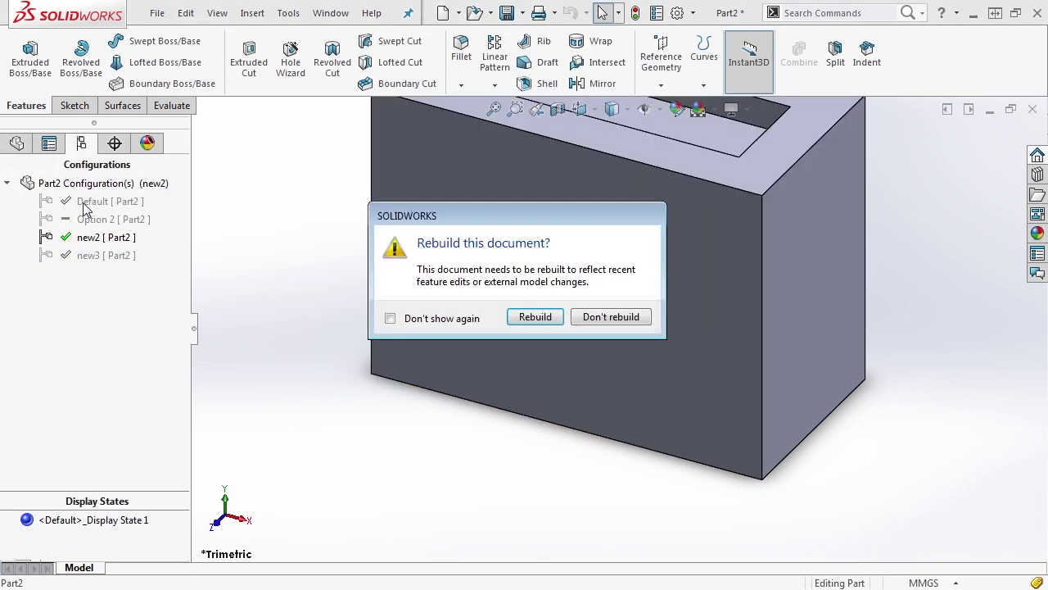
click(537, 318)
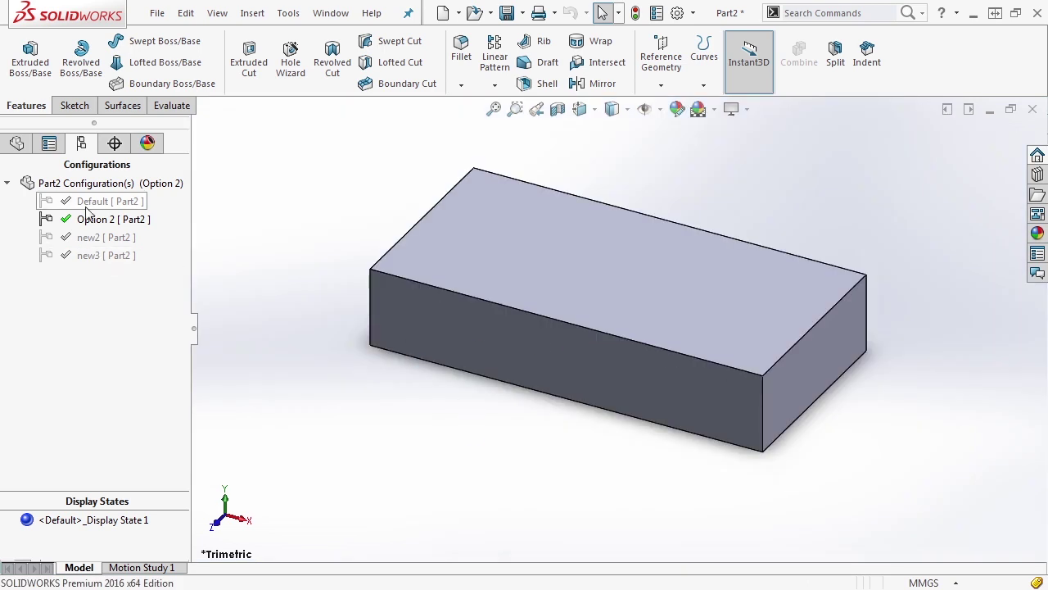
double_click(90, 203)
double_click(90, 219)
double_click(88, 236)
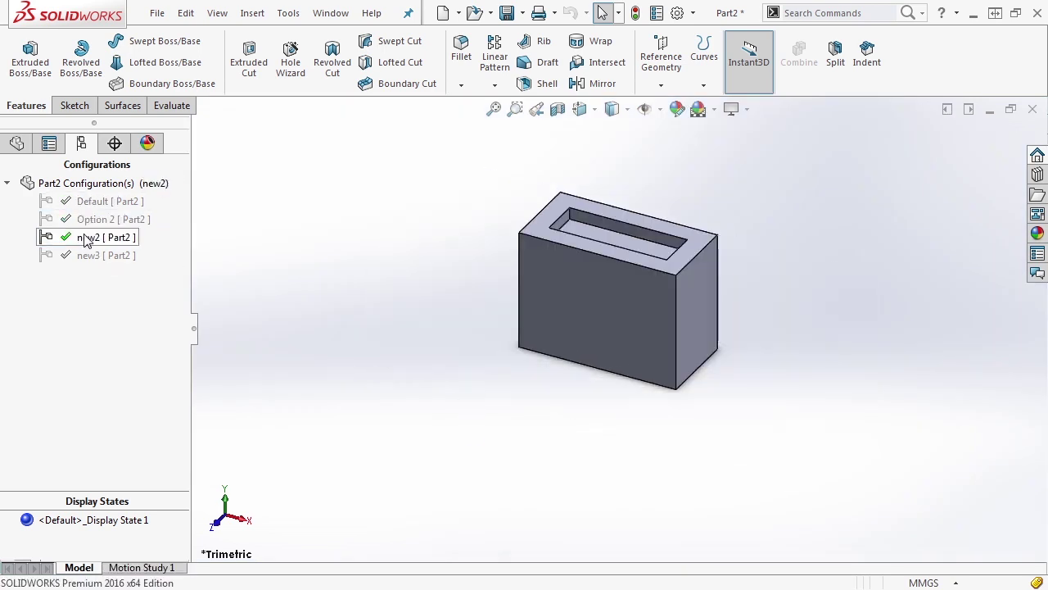
click(86, 255)
double_click(86, 255)
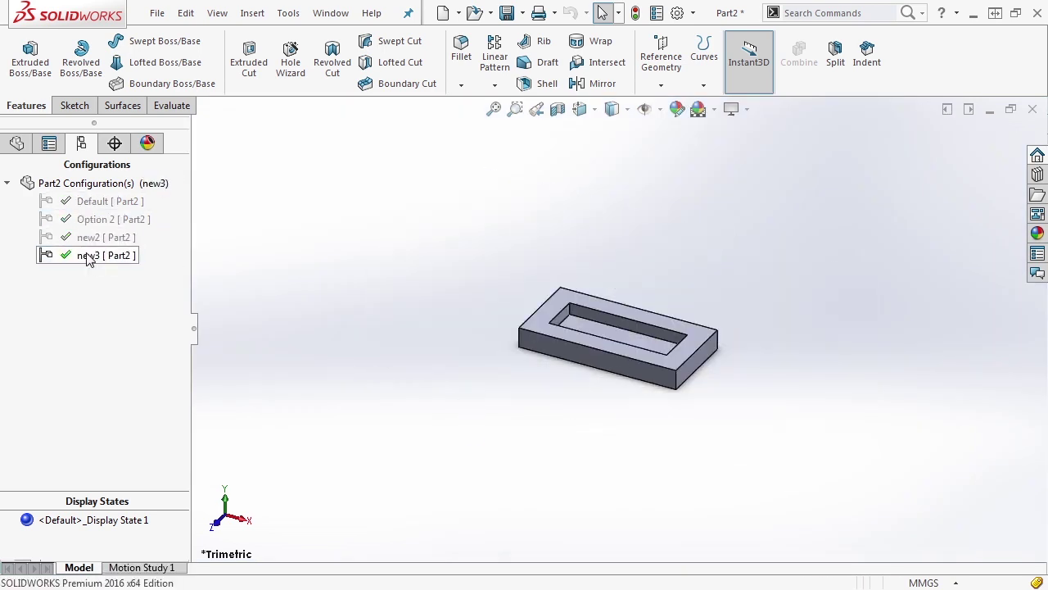
click(17, 143)
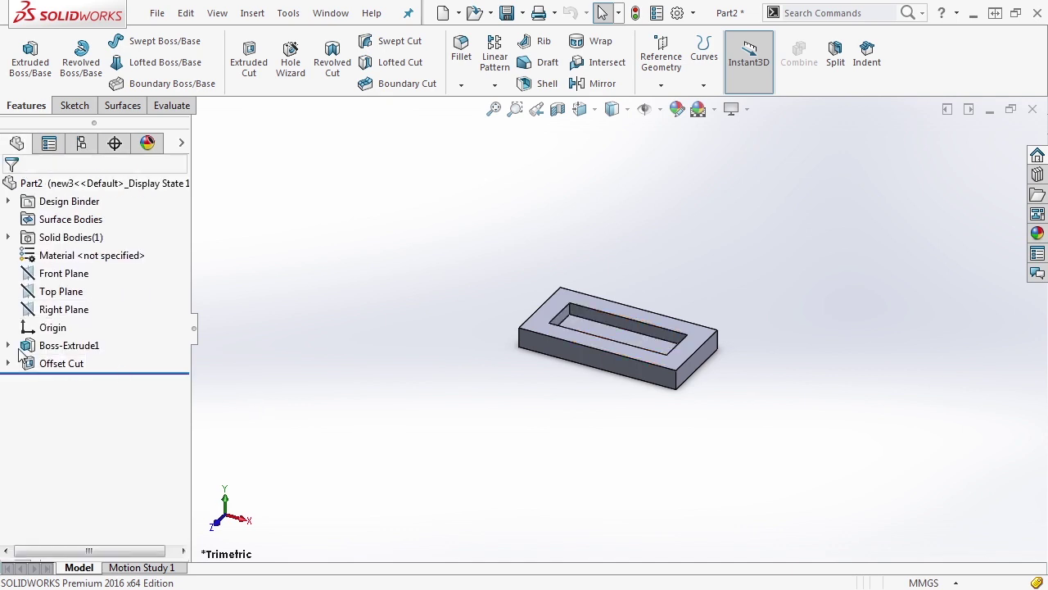
click(9, 346)
click(46, 365)
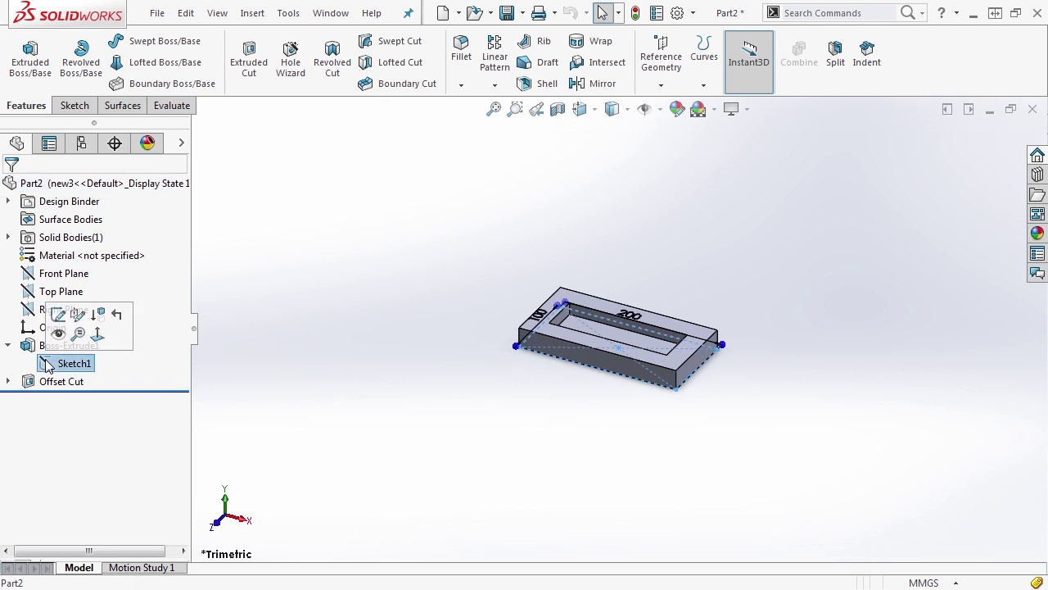
click(51, 345)
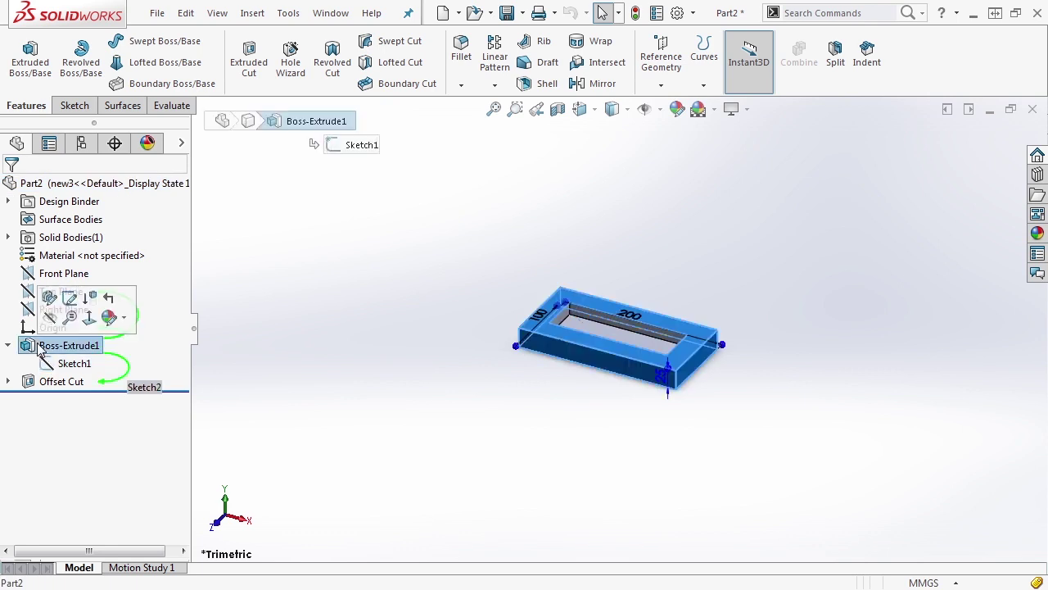
click(524, 436)
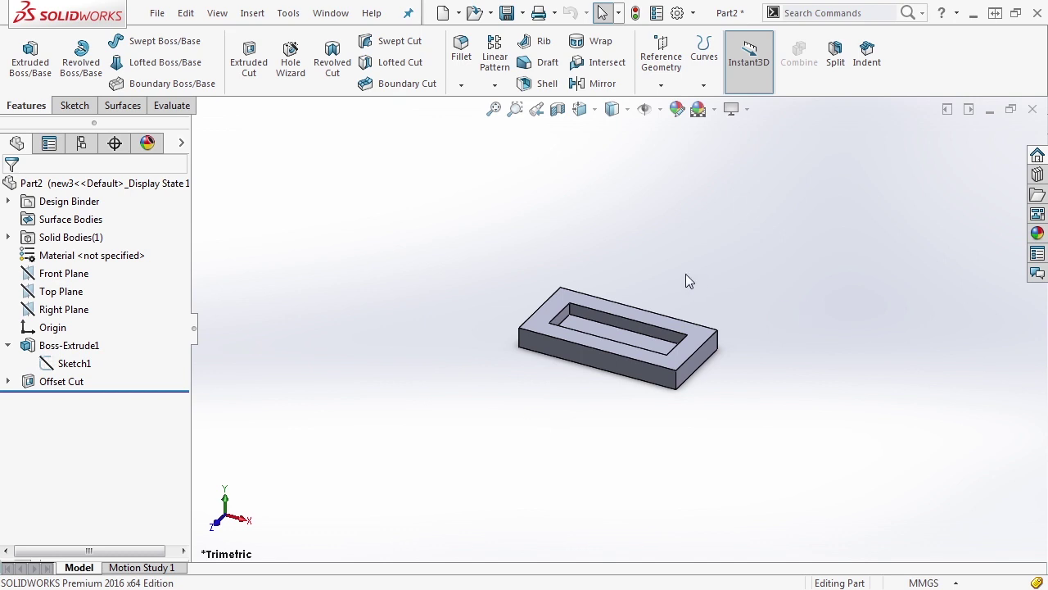
scroll(660, 328, down, 3)
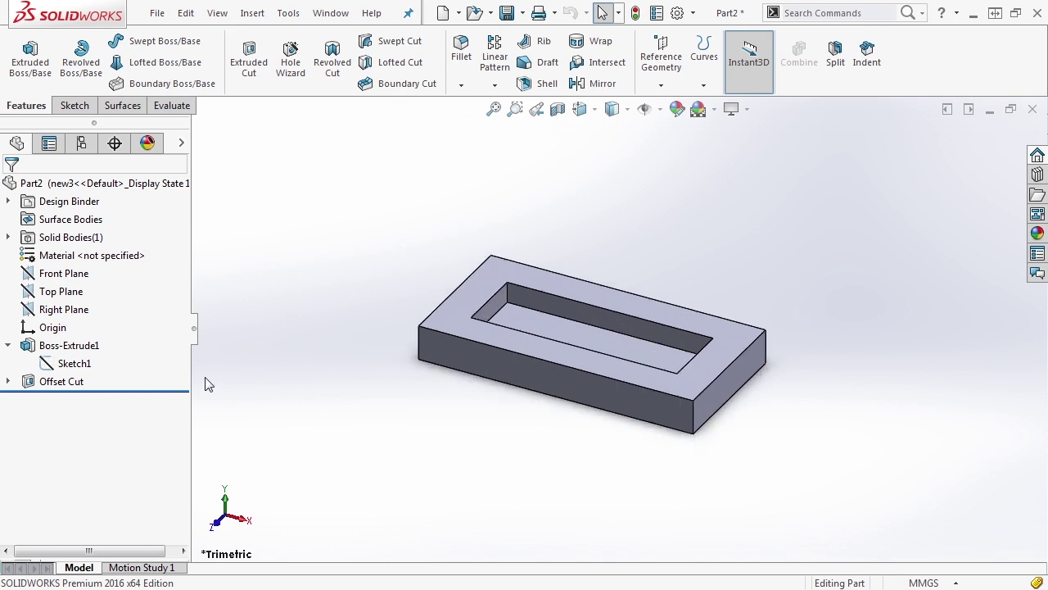
Collapse Boss-Extrude1, show the configurations, and select Default, Option 2 and new2 without deleting any.
click(7, 345)
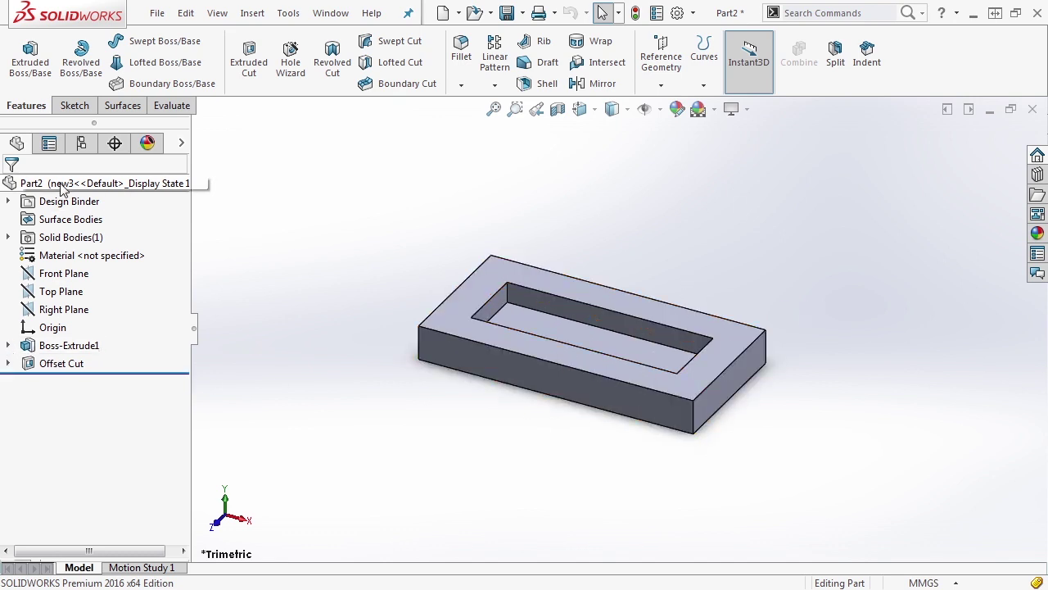
click(81, 144)
click(72, 205)
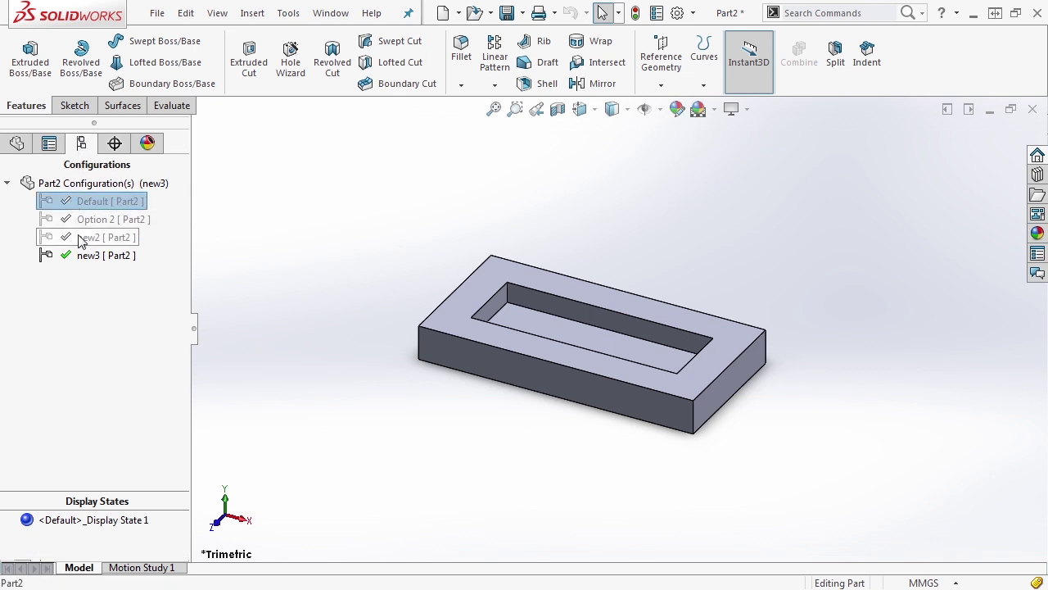
shift+click(82, 237)
right_click(81, 239)
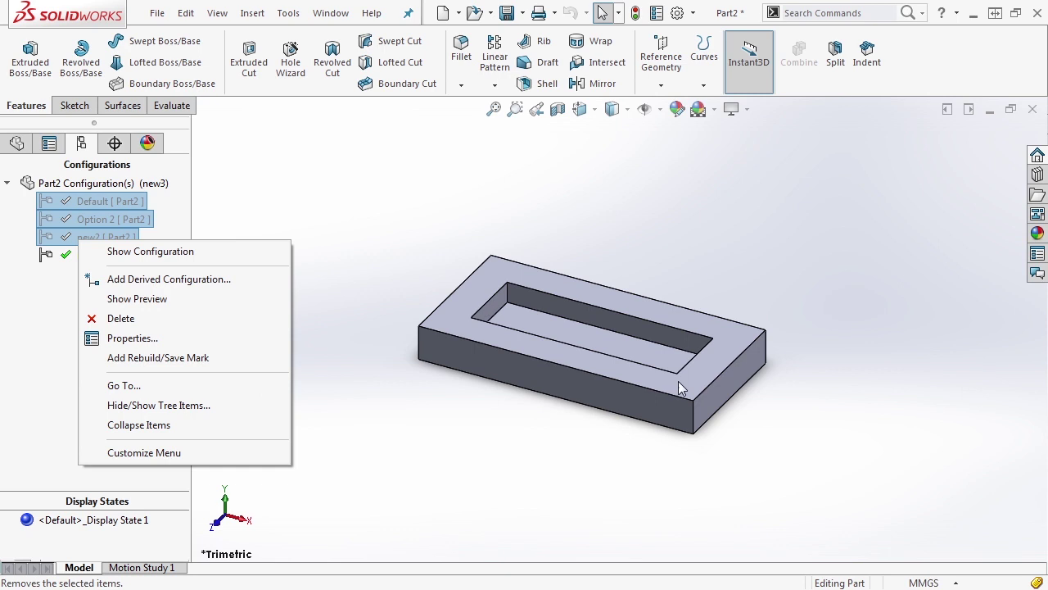
click(718, 236)
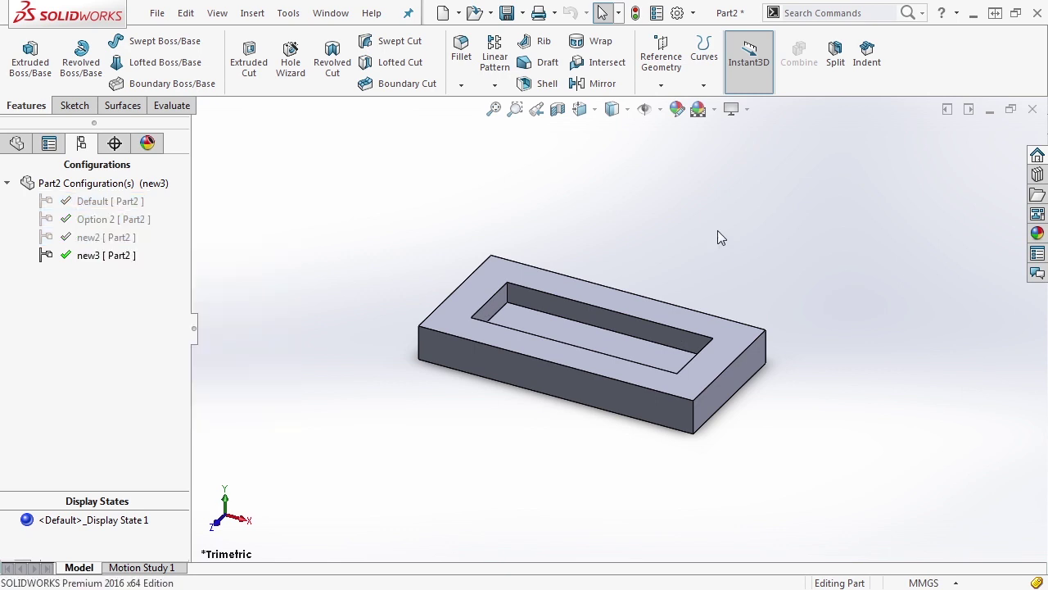